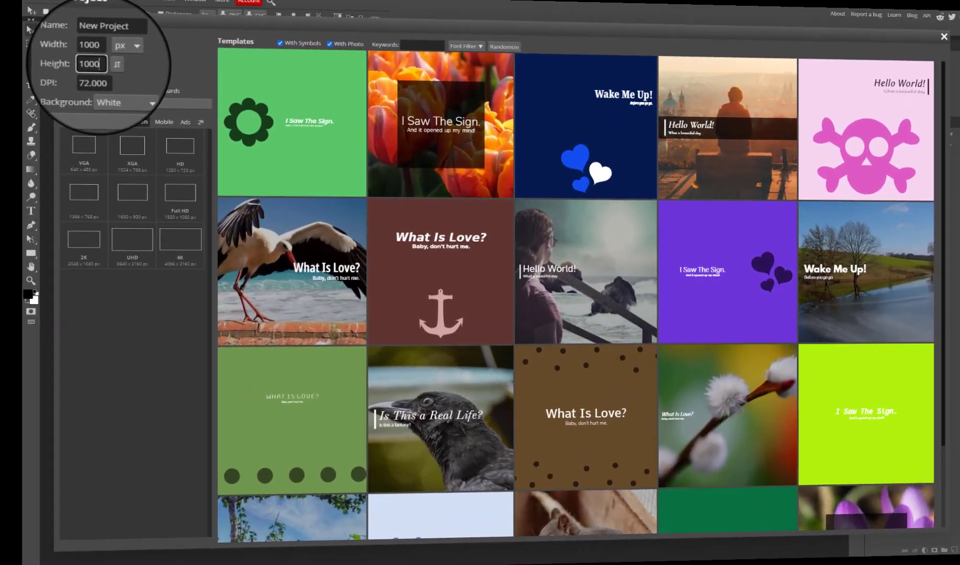
Name the new project "iconic letter" and create it as a 1000 × 1000 px document with a white background.
click(95, 45)
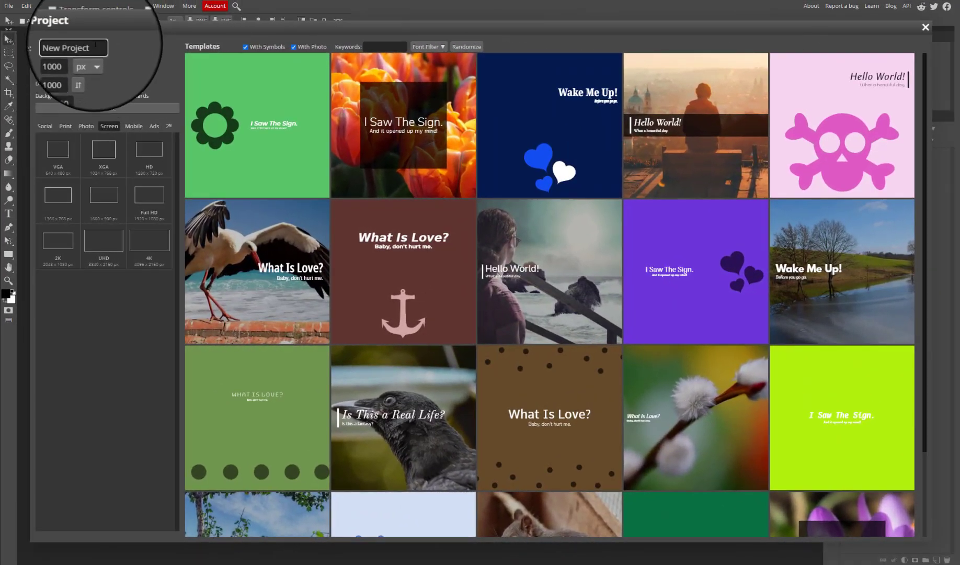
triple_click(95, 45)
key(BackSpace)
text(iconic letter)
click(126, 107)
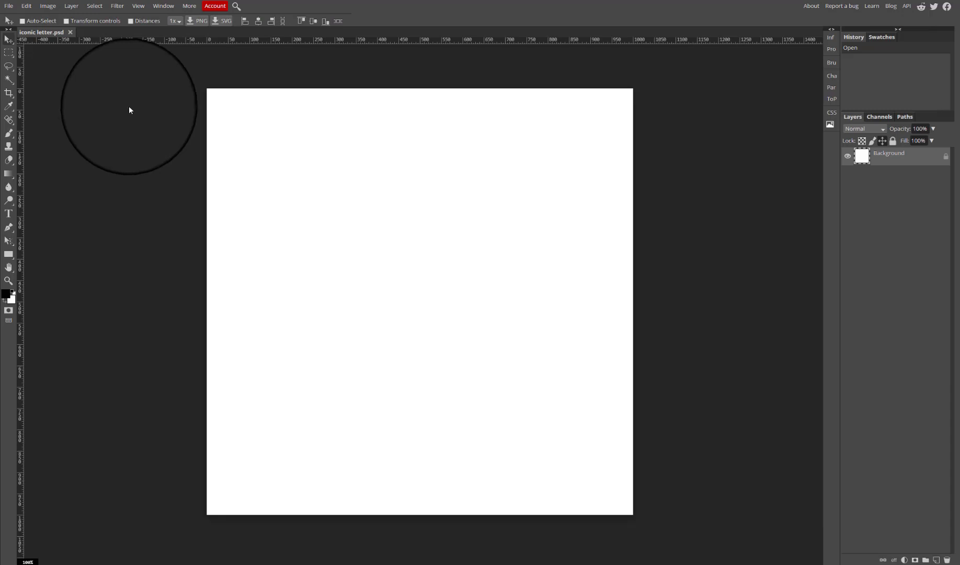
Add a Gradient Overlay to the Background layer with Reverse enabled, Radial style and a scale of 186%.
click(895, 558)
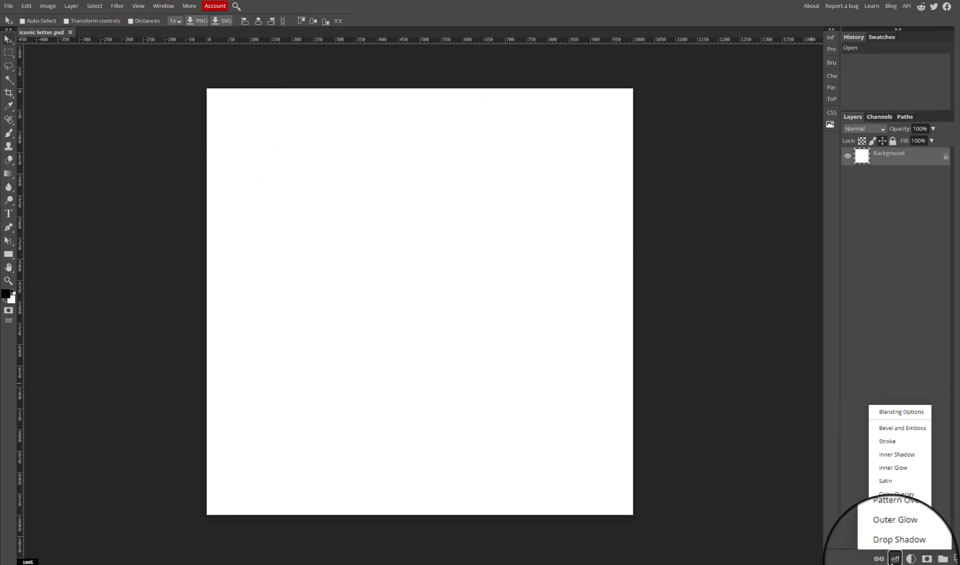
click(898, 508)
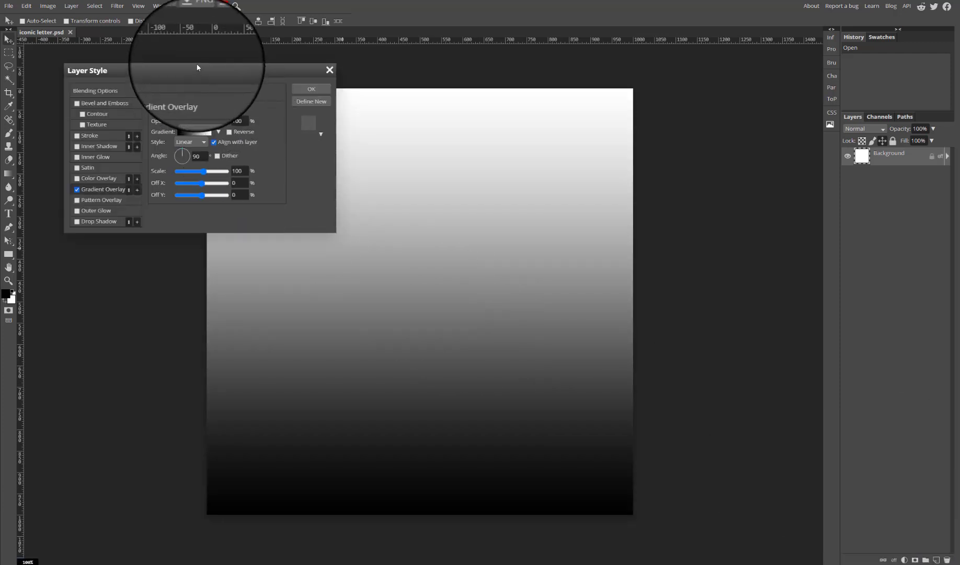
drag(219, 80, 734, 142)
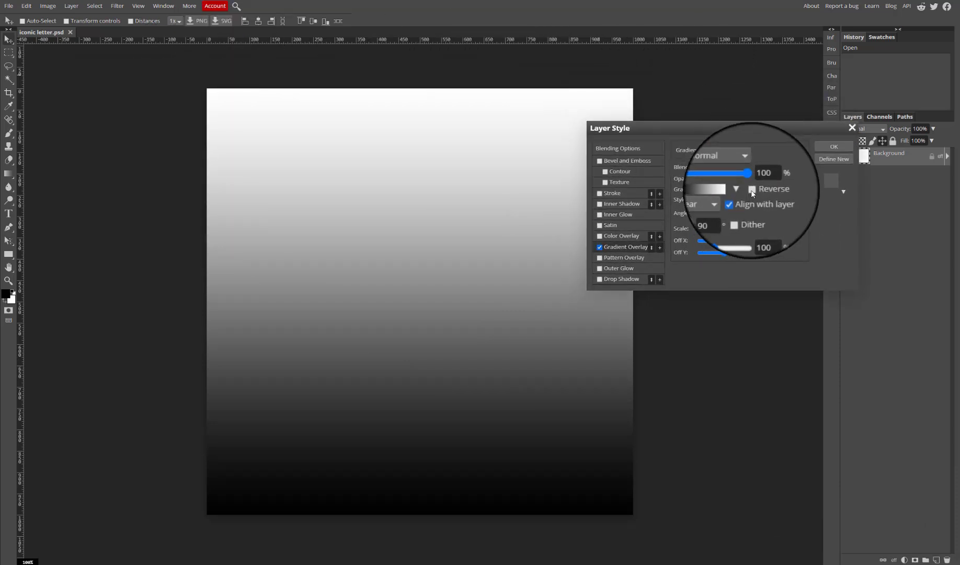
click(752, 189)
click(712, 201)
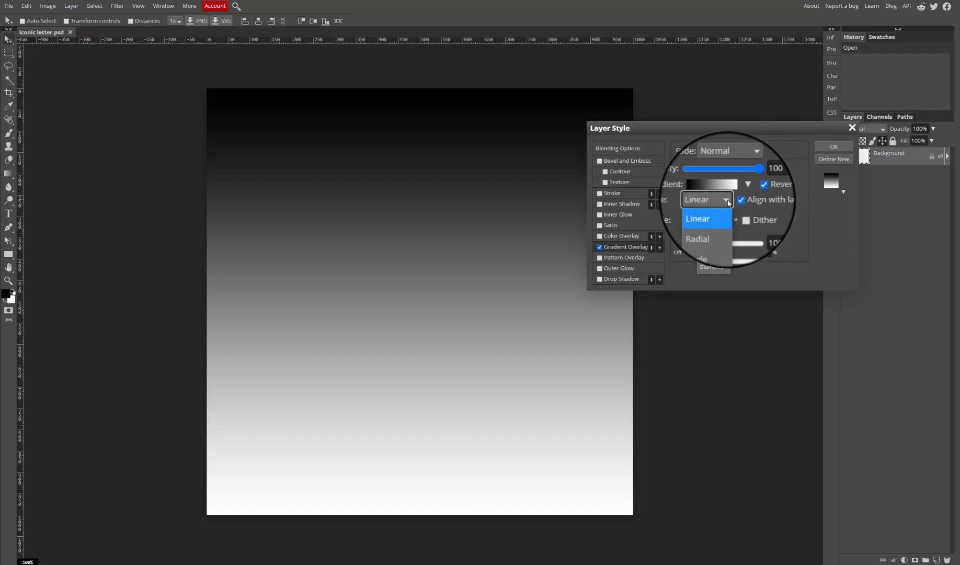
click(713, 225)
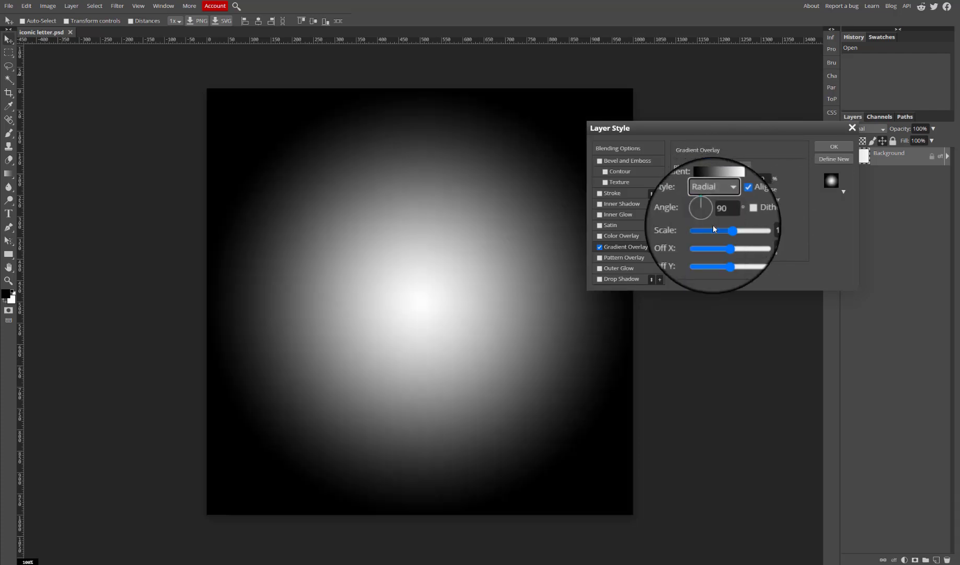
drag(719, 228, 734, 232)
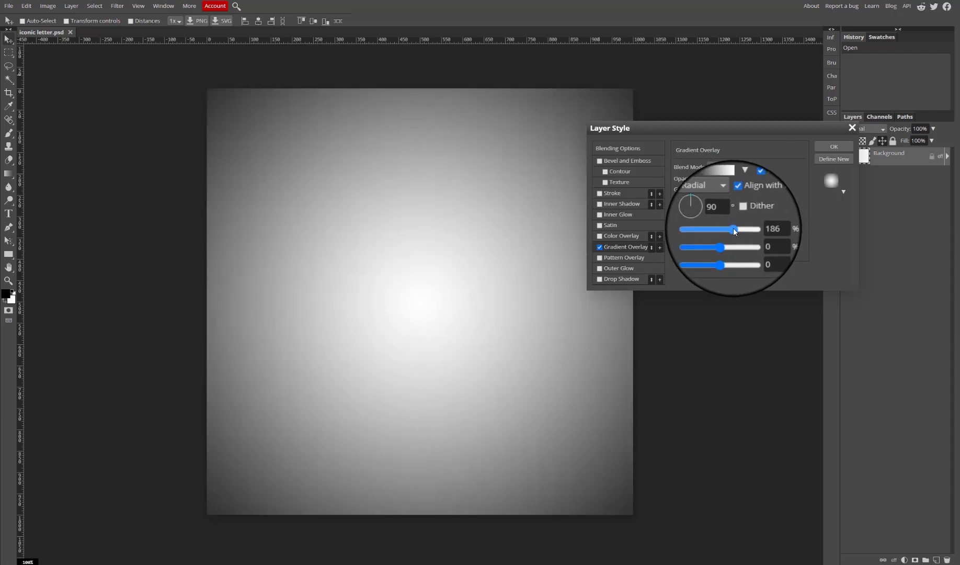
click(821, 145)
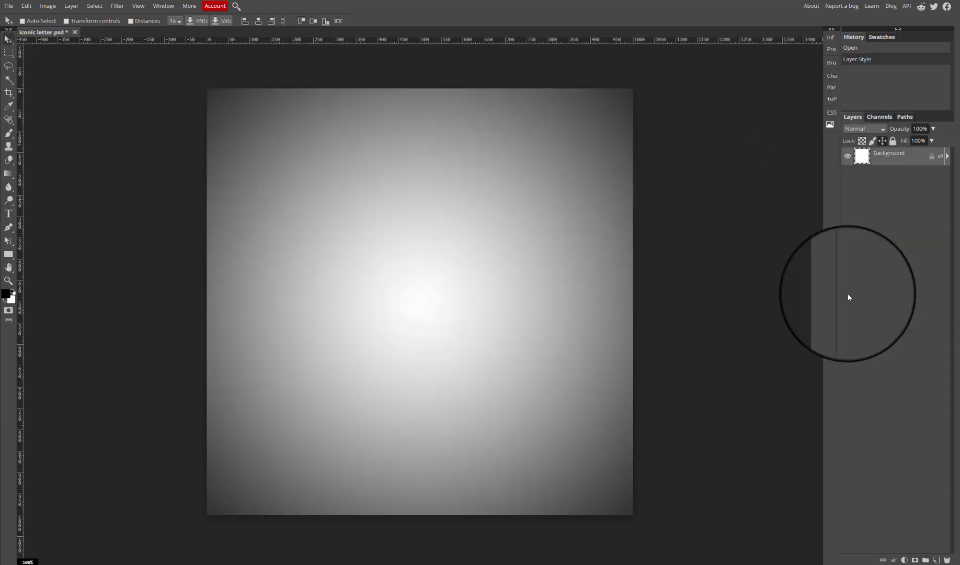
Add a text layer with the letter "E" near the middle of the canvas and enlarge it to 562 px.
click(10, 214)
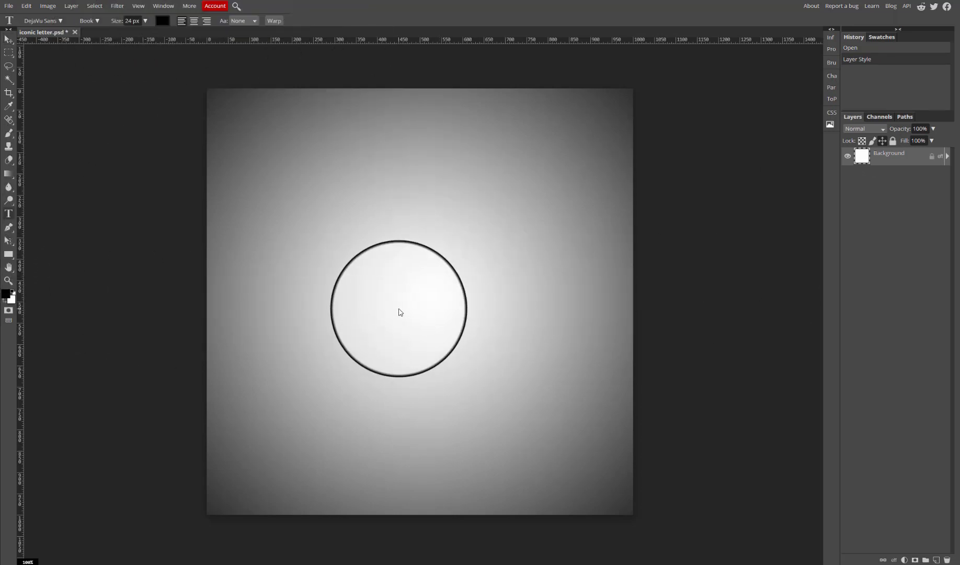
click(399, 312)
drag(400, 312, 439, 329)
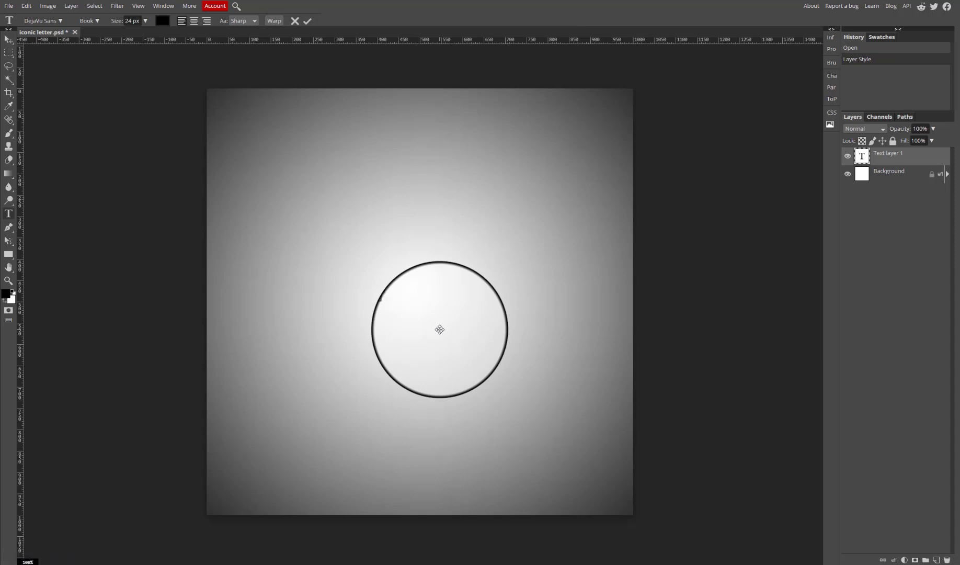
text(E)
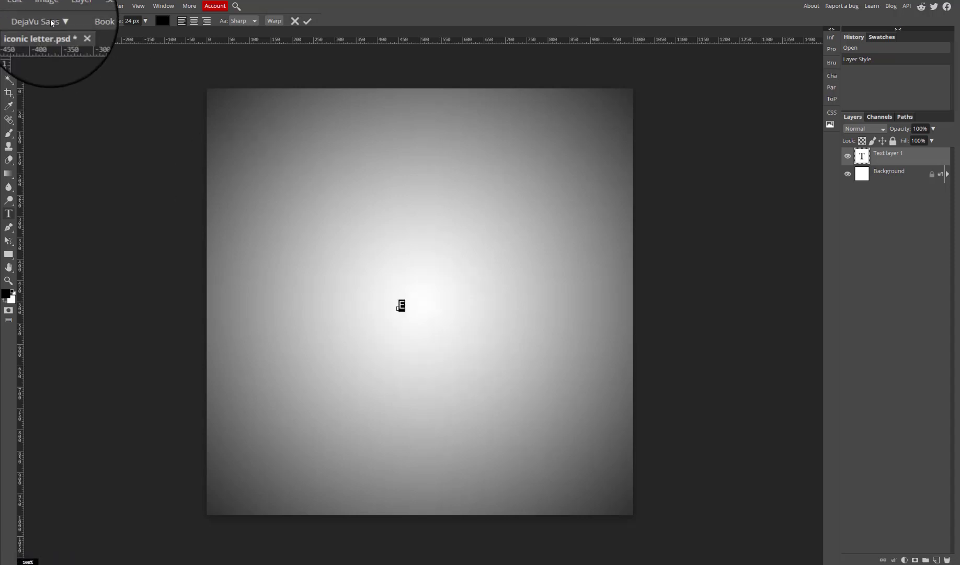
drag(118, 21, 177, 24)
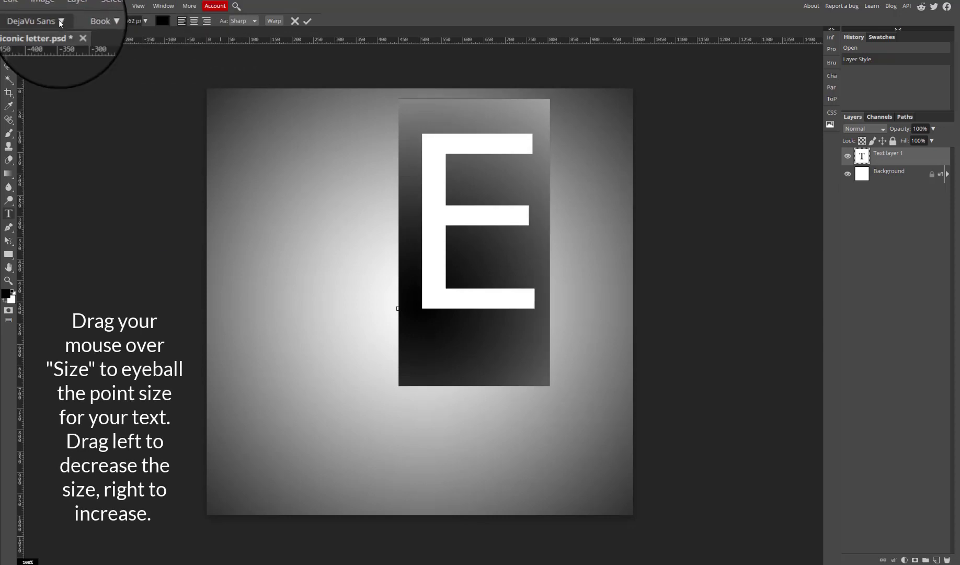
Change the E's font to Distant Galaxy and set its size to 682 px.
click(61, 22)
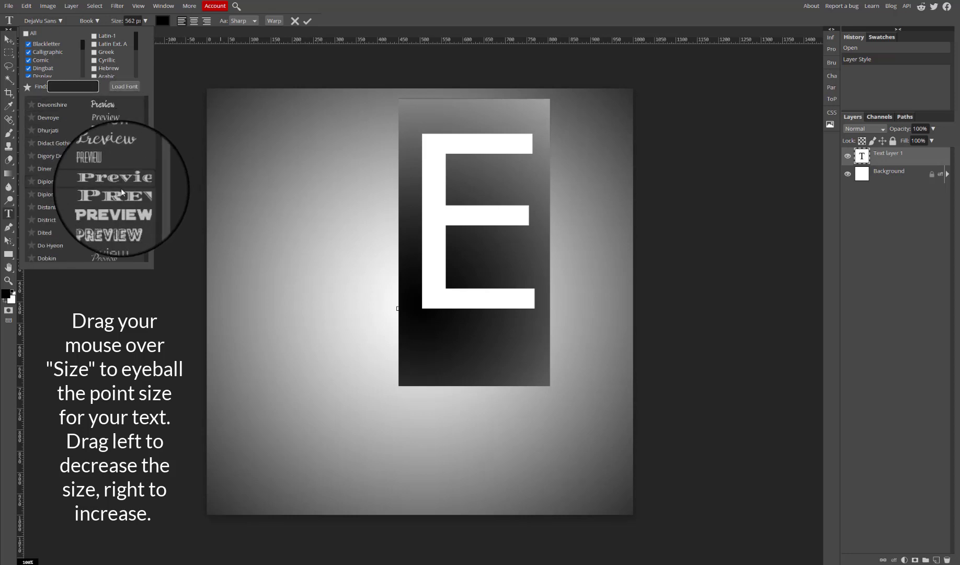
click(127, 207)
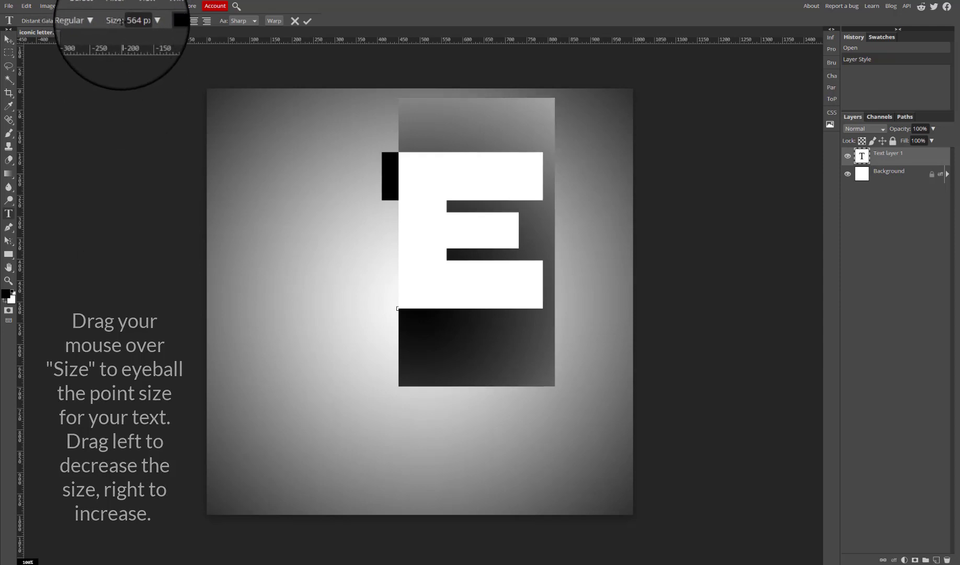
drag(117, 22, 159, 24)
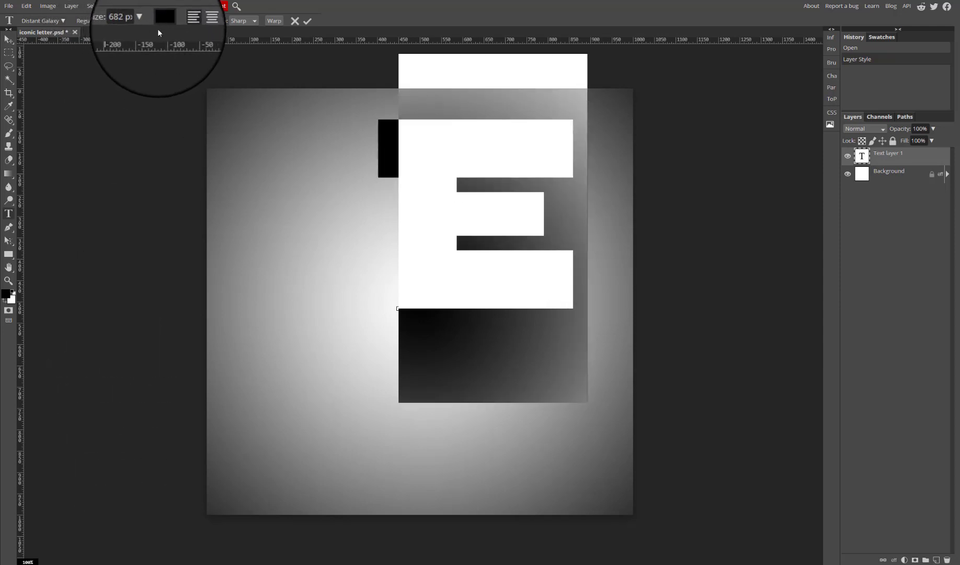
Move the letter E down and to the left so it sits around the middle of the canvas.
click(9, 38)
mouse_move(434, 213)
mouse_down()
mouse_move(429, 242)
mouse_move(396, 278)
mouse_move(383, 272)
mouse_up()
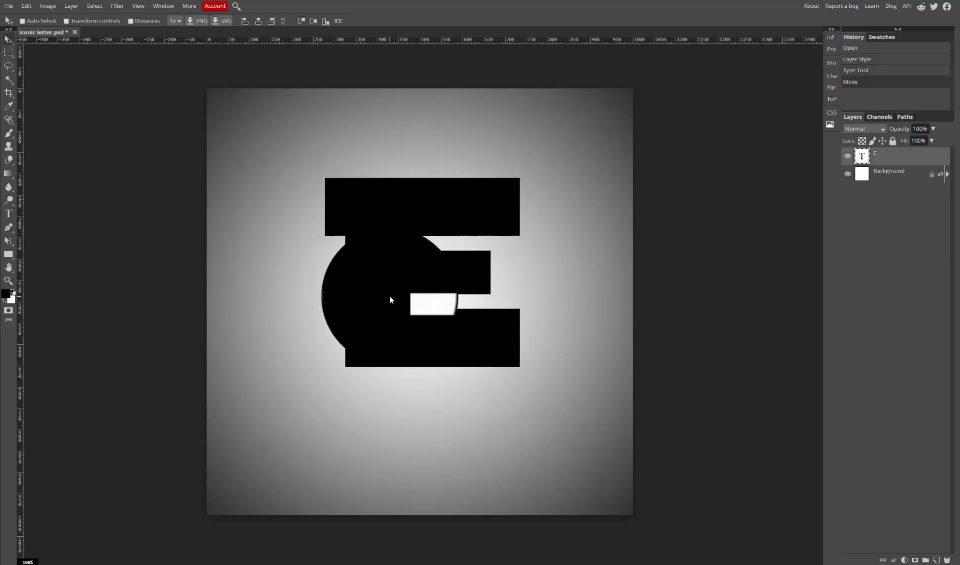
key(ctrl+a)
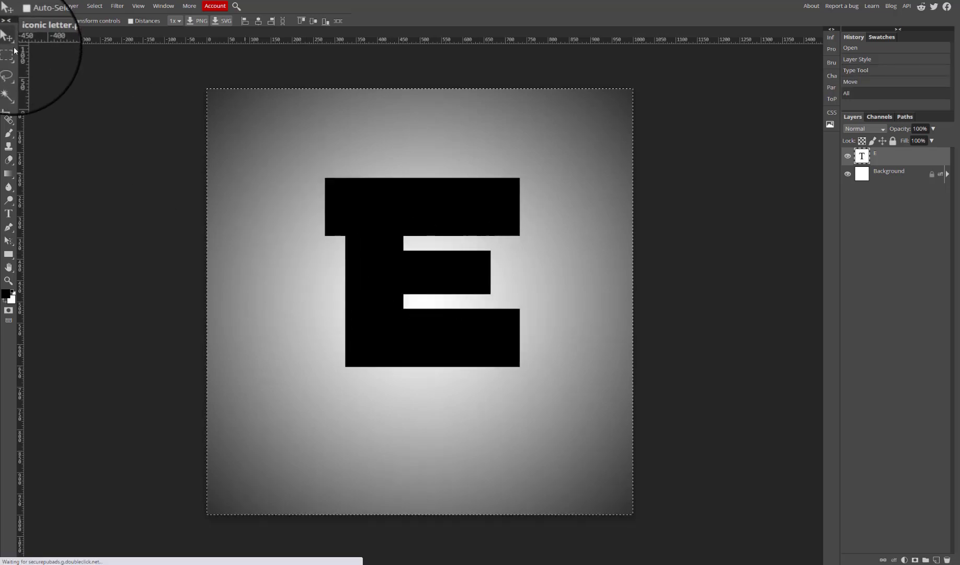
key(ctrl+d)
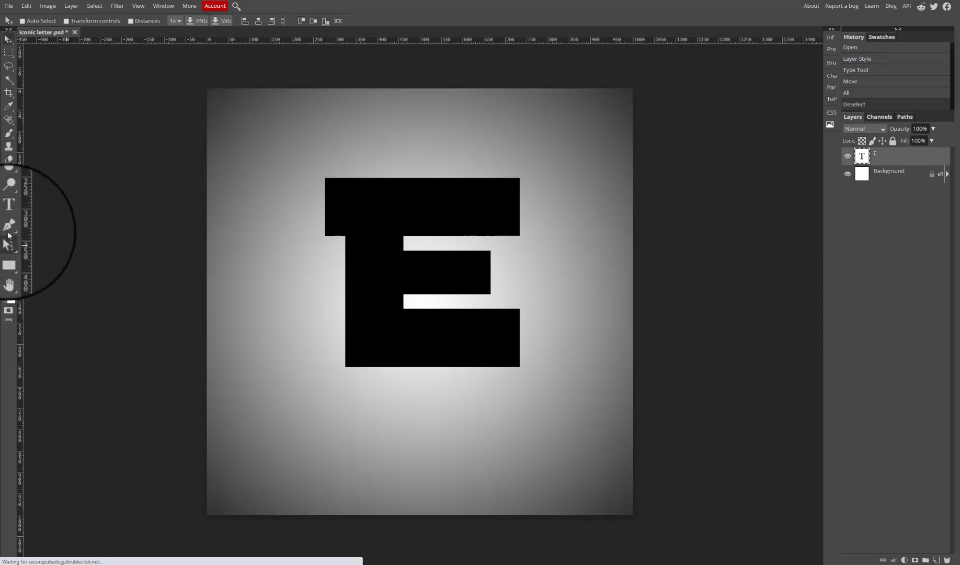
Select the letter E's text and enlarge it to 836 px.
click(9, 213)
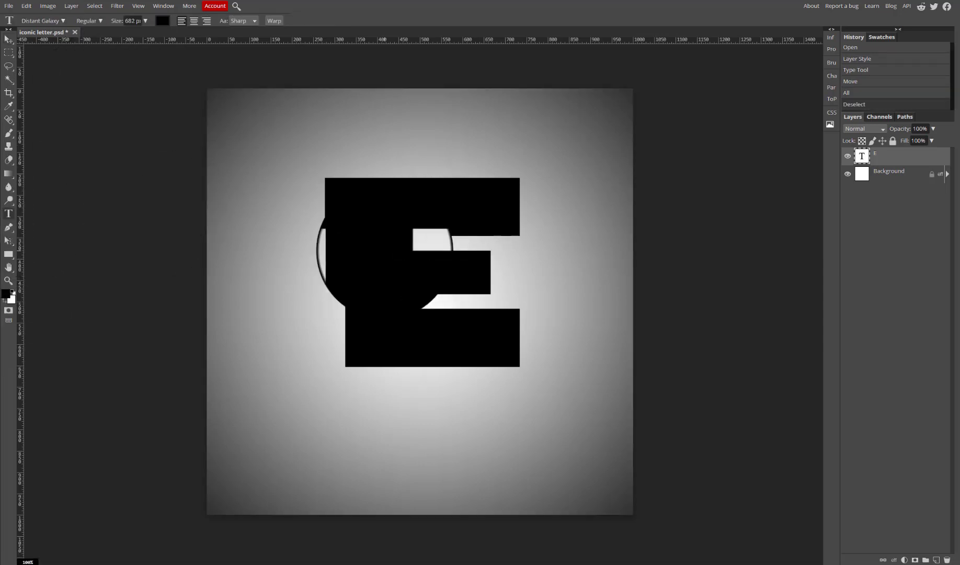
click(385, 249)
key(ctrl+a)
double_click(130, 21)
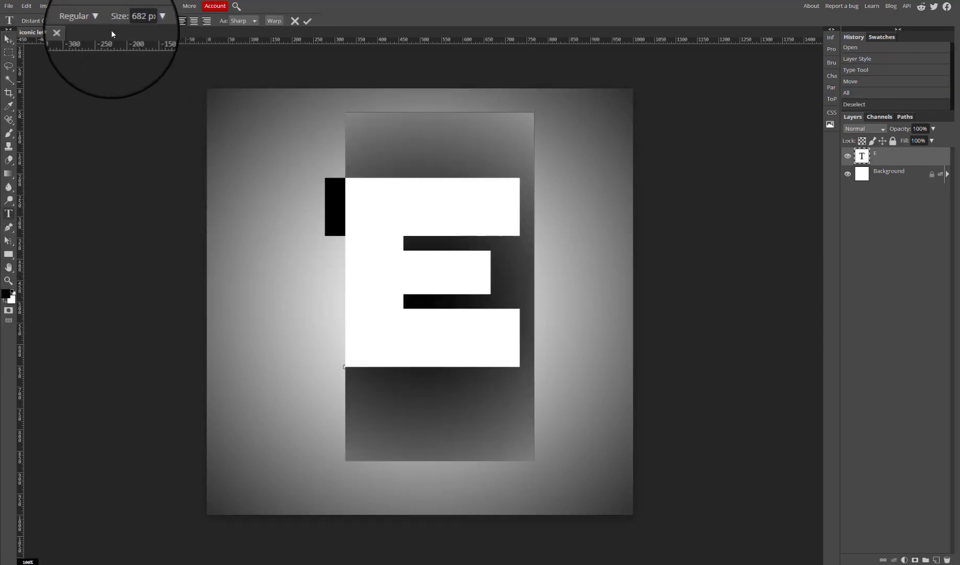
text(718)
key(Return)
drag(138, 21, 167, 28)
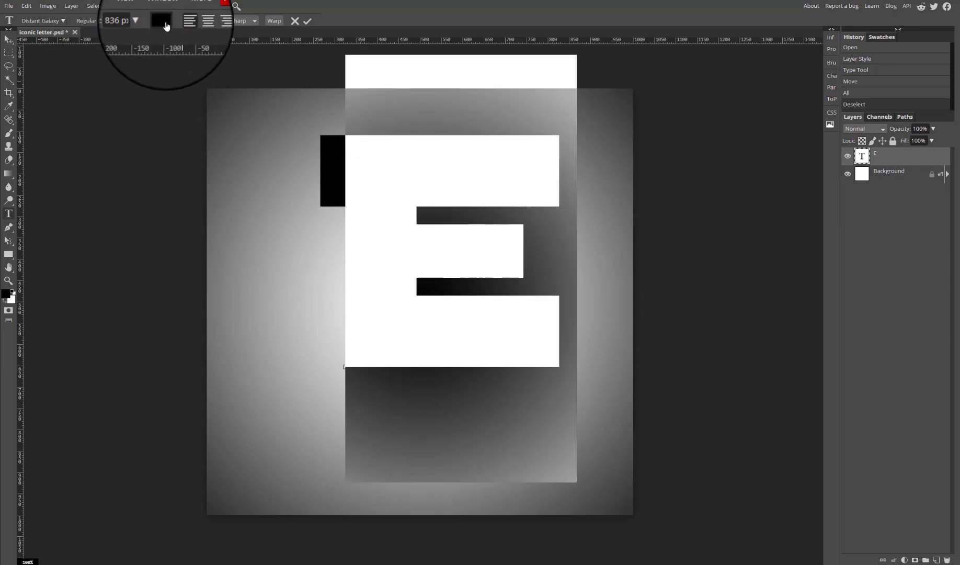
Change the E's text color to white and reposition the letter closer to the canvas center.
click(166, 23)
click(72, 86)
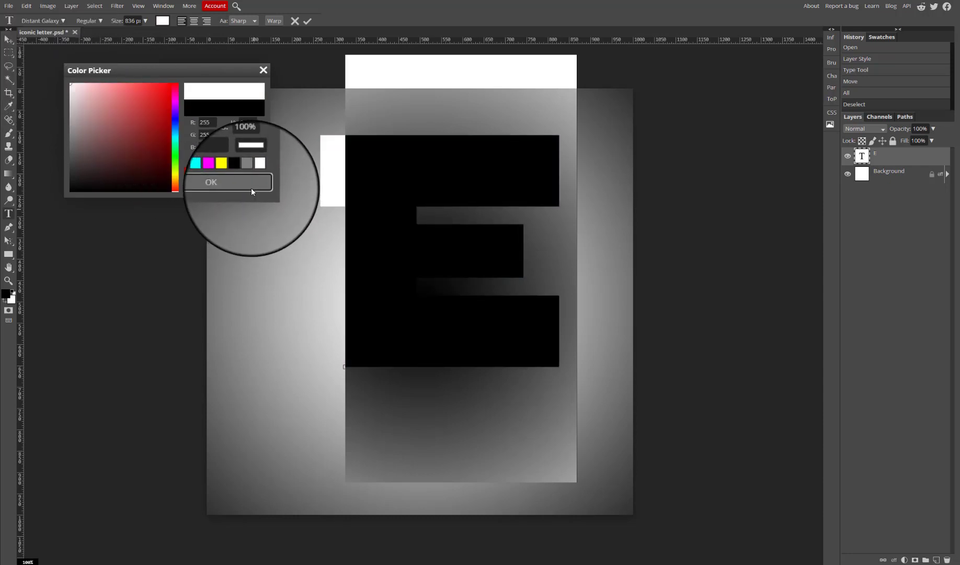
click(251, 188)
click(8, 39)
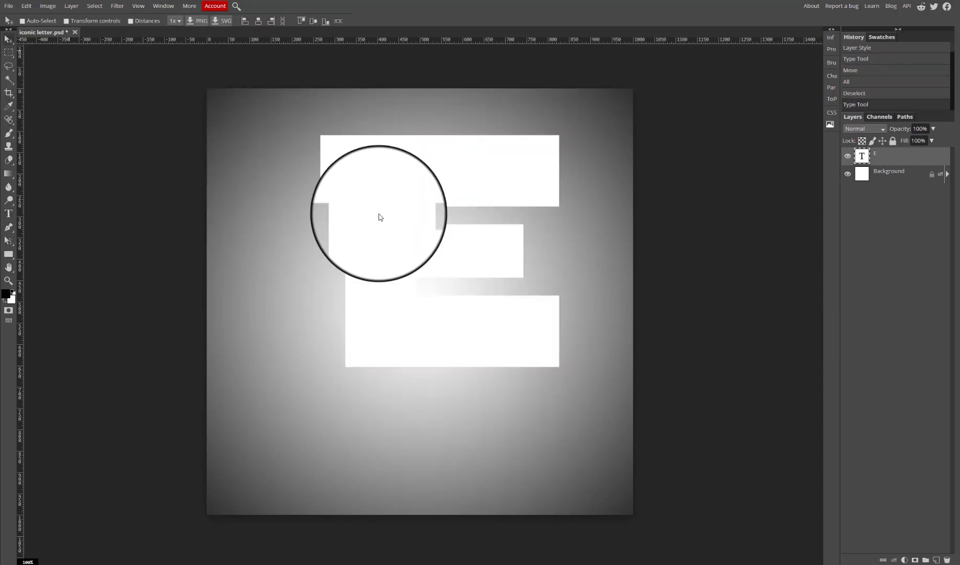
mouse_move(395, 238)
mouse_down()
mouse_move(387, 258)
mouse_move(384, 244)
mouse_up()
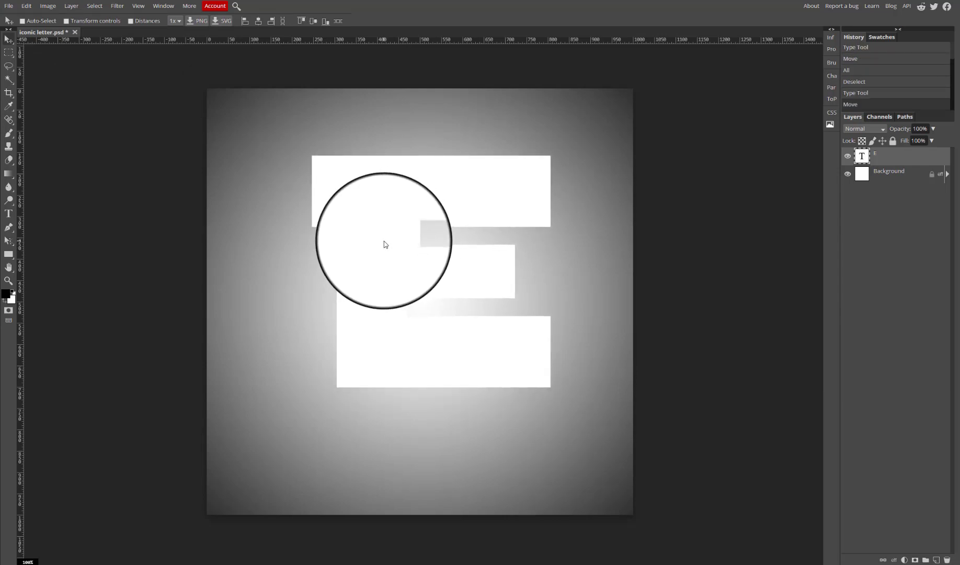
Add a white outside Stroke of 5 px to the letter E layer.
double_click(928, 162)
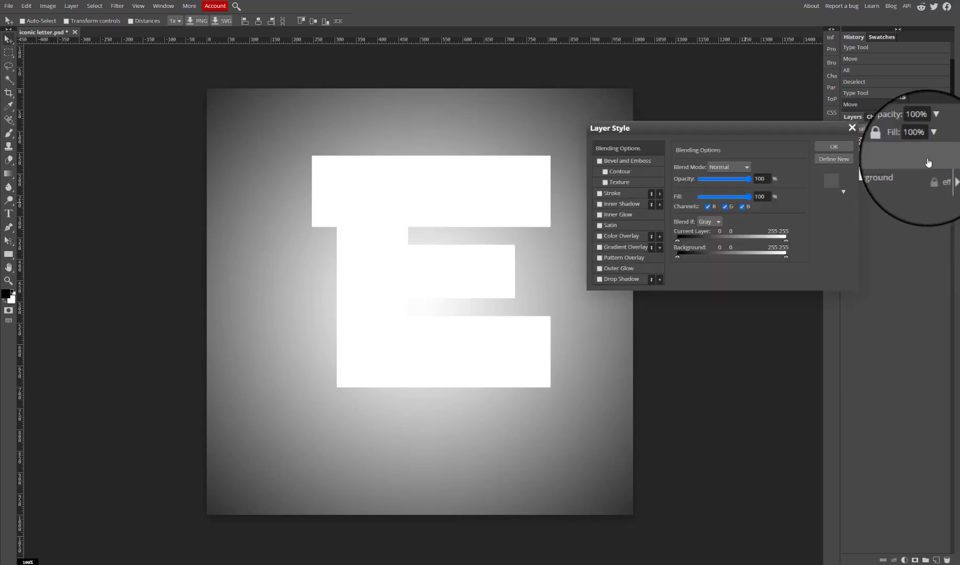
click(605, 193)
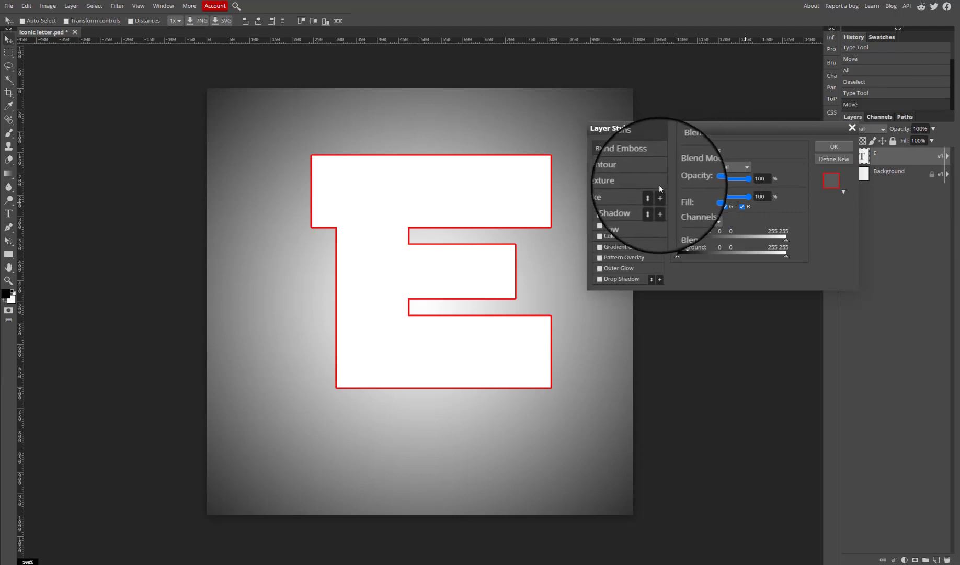
click(613, 193)
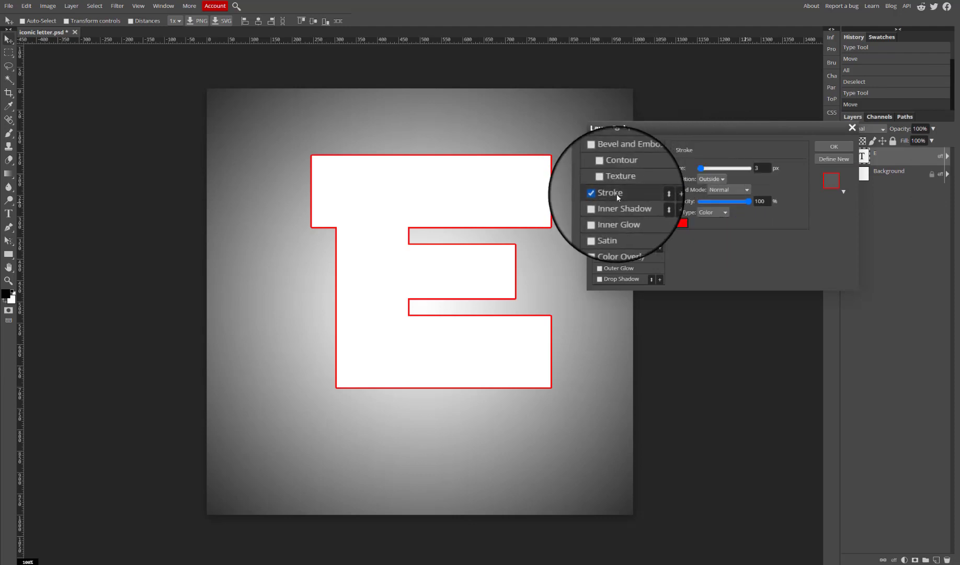
click(681, 223)
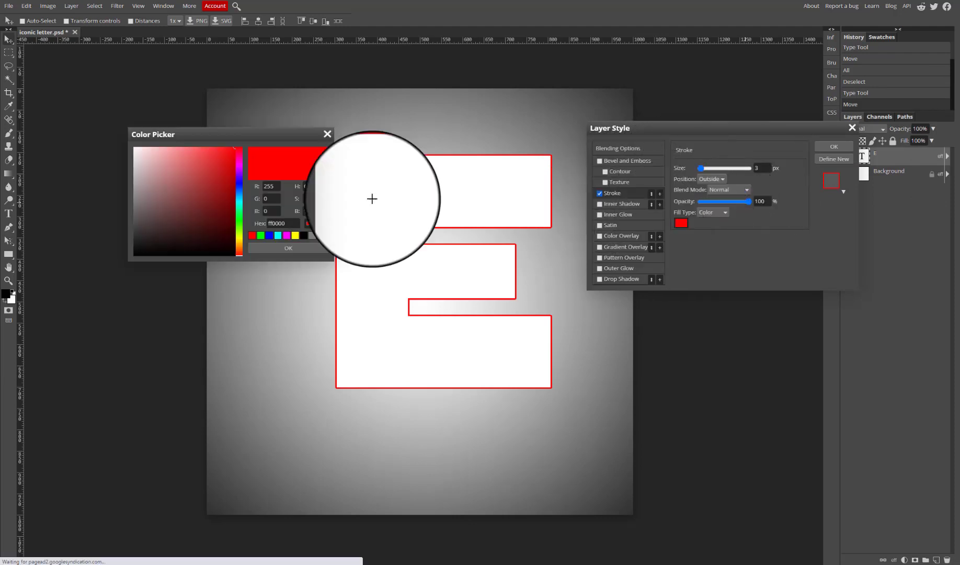
click(135, 148)
click(250, 249)
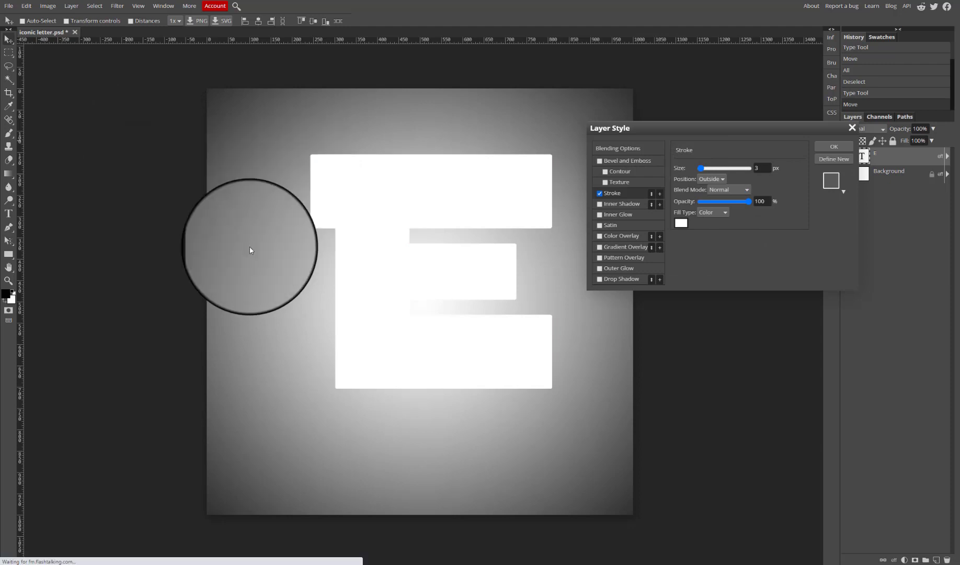
text(5)
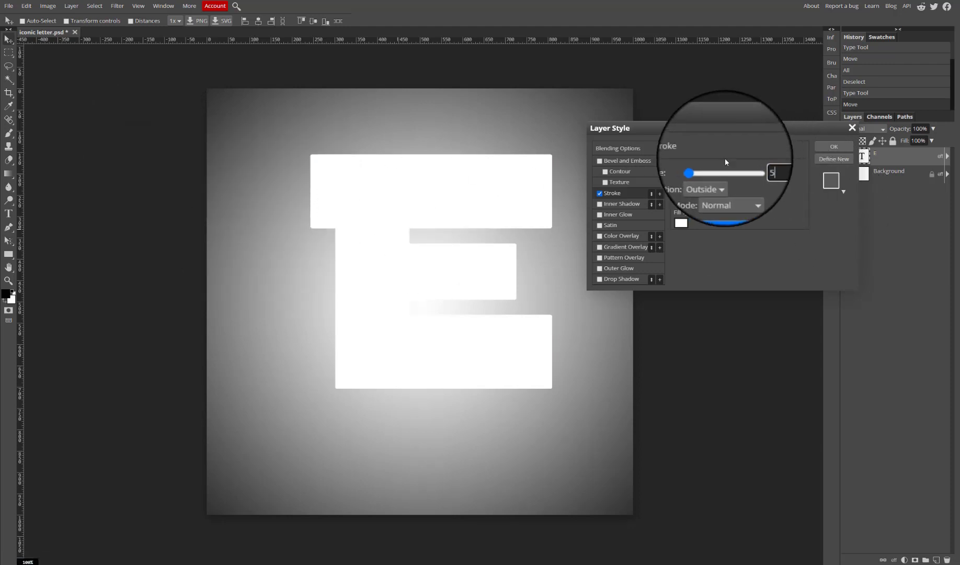
click(838, 147)
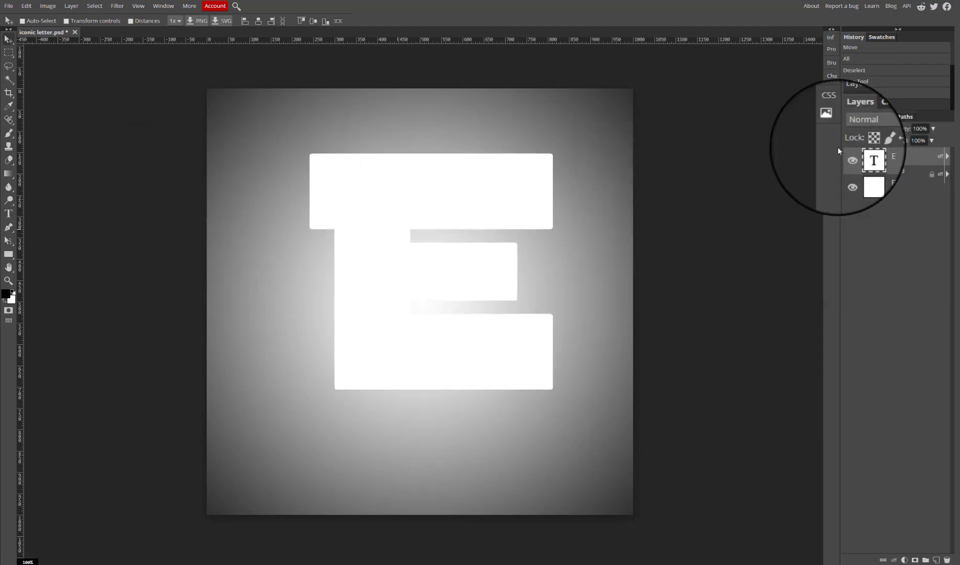
Add a Drop Shadow to the letter E layer and increase the shadow's size slightly for a softer edge.
double_click(913, 157)
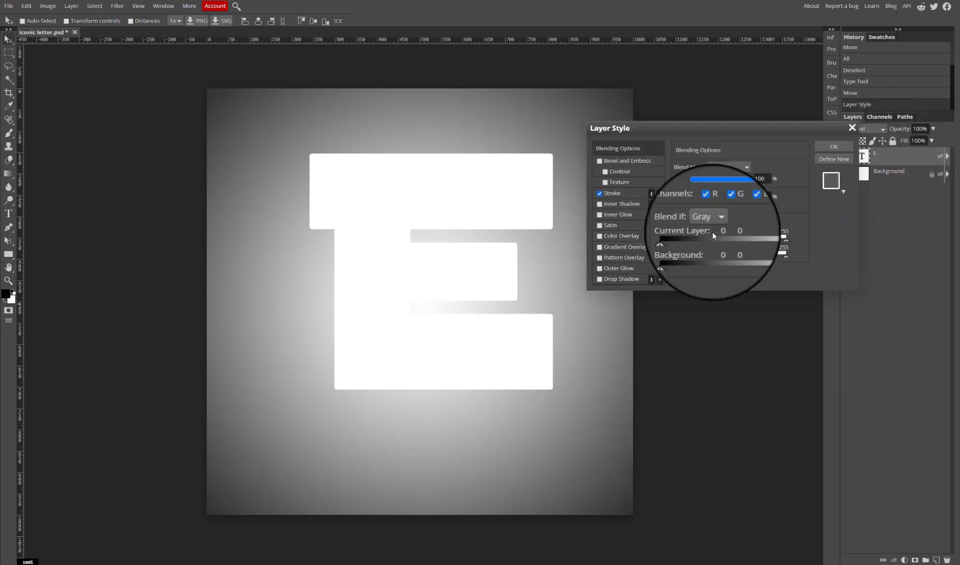
click(618, 279)
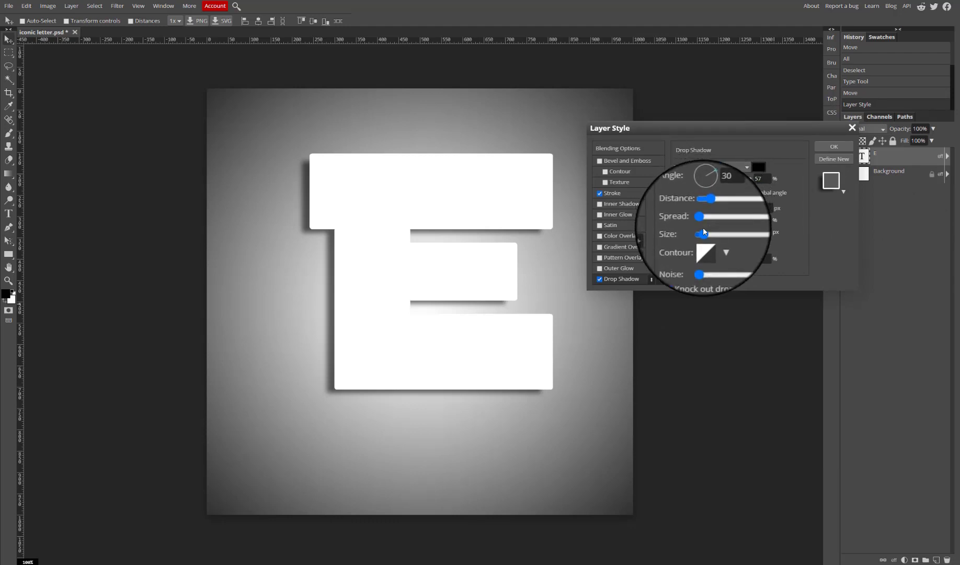
drag(703, 227, 710, 233)
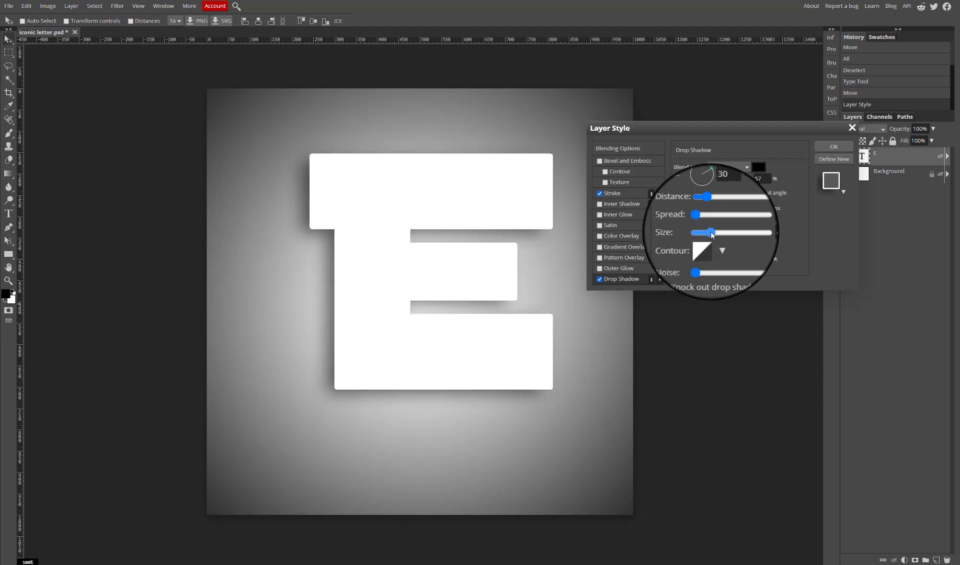
click(836, 147)
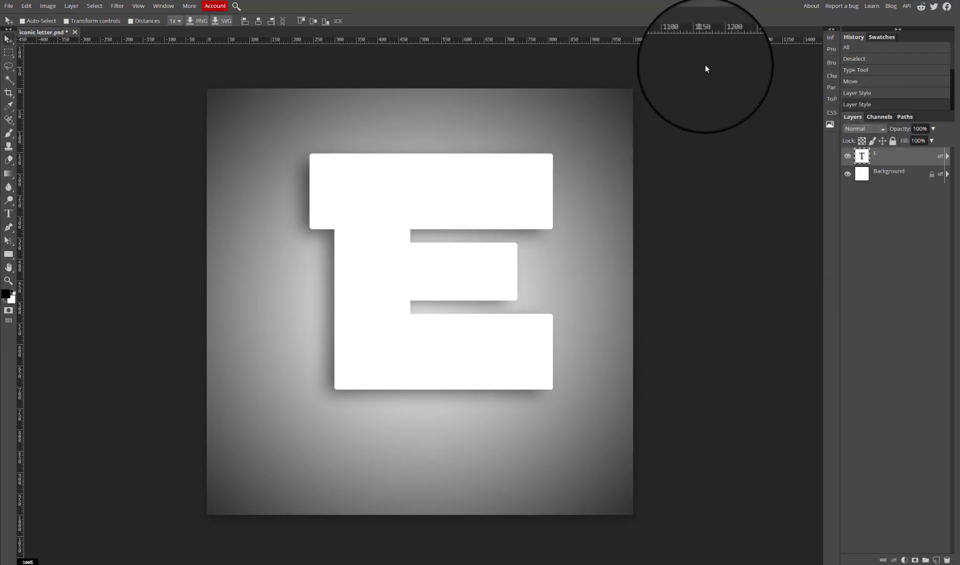
Open the face mask photo pexels-cottonbro-4612139 from the Downloads folder.
click(7, 8)
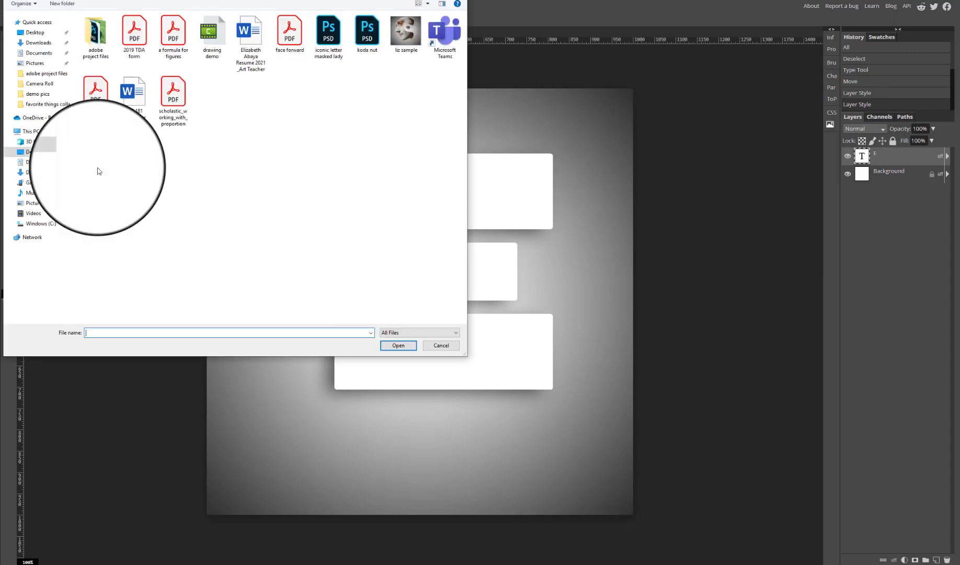
click(38, 43)
click(383, 173)
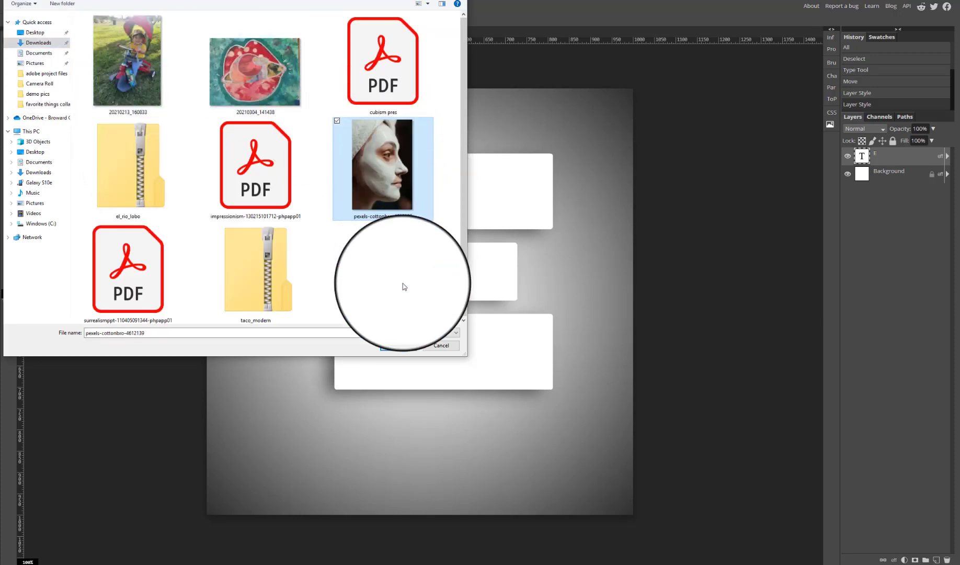
click(399, 347)
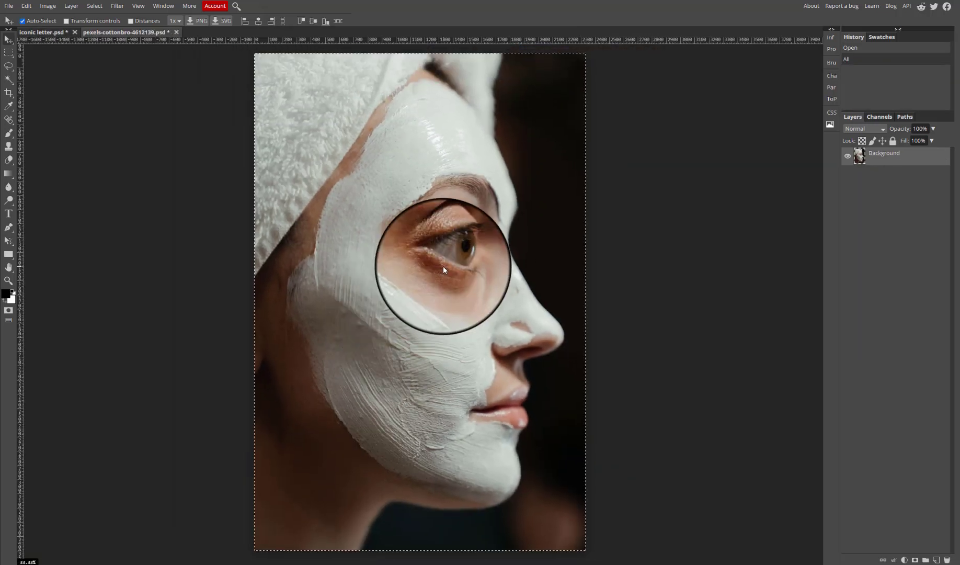
Copy the entire face mask photo and paste it into the iconic letter document, allowing clipboard access.
click(61, 32)
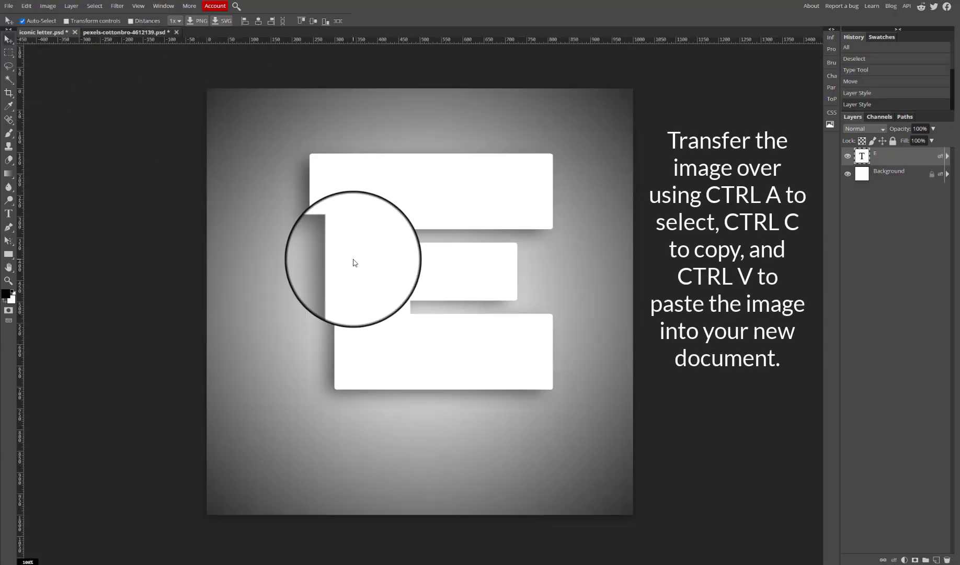
key(ctrl+c)
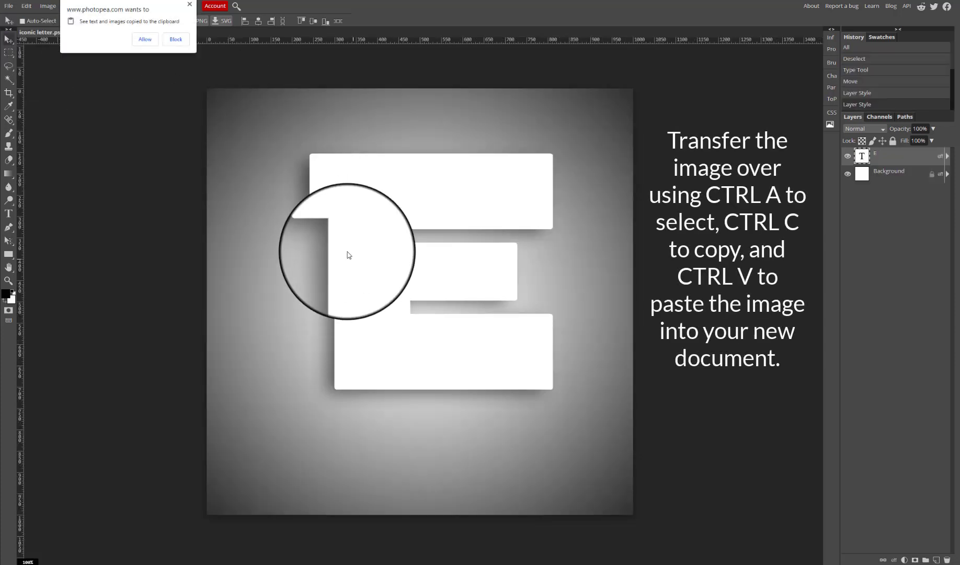
click(141, 38)
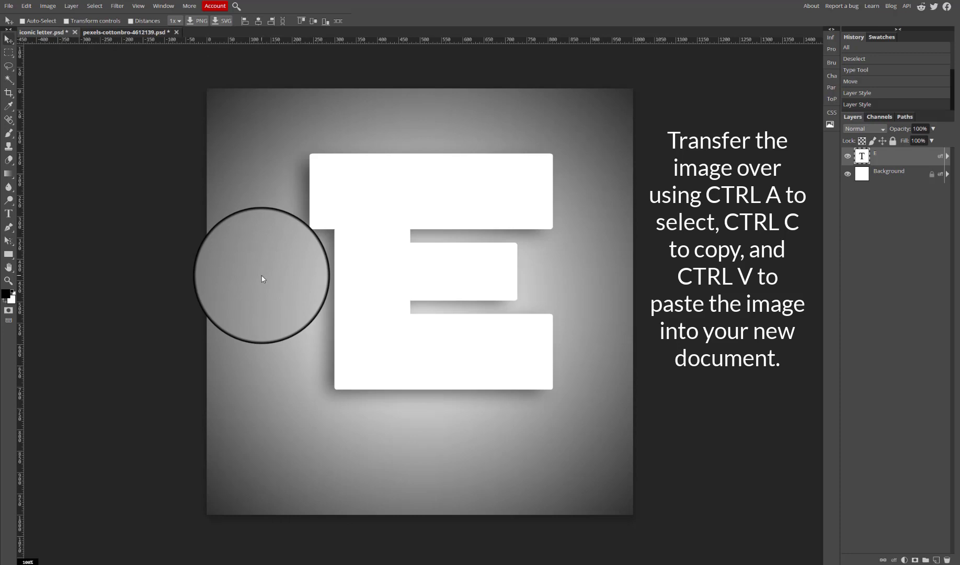
key(ctrl+v)
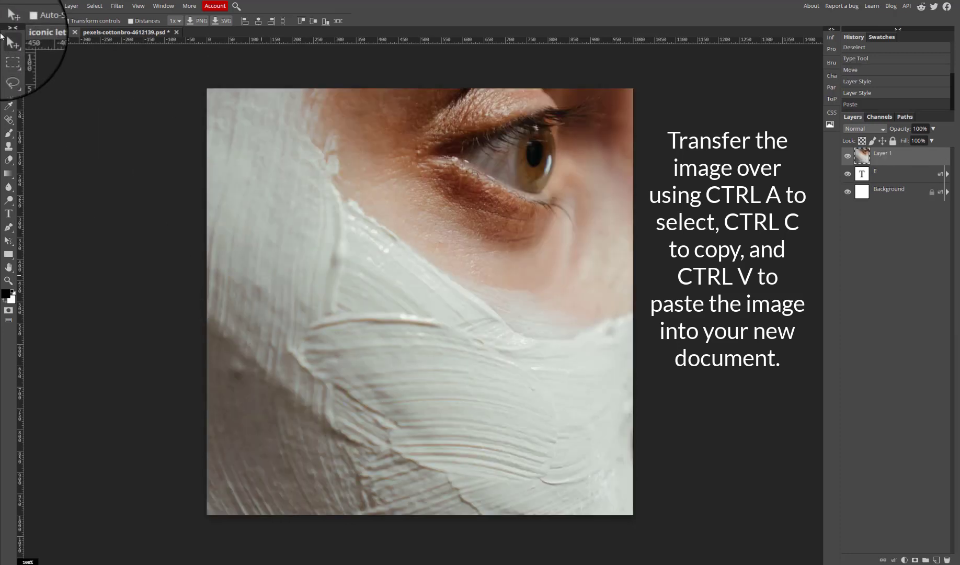
key(ctrl+v)
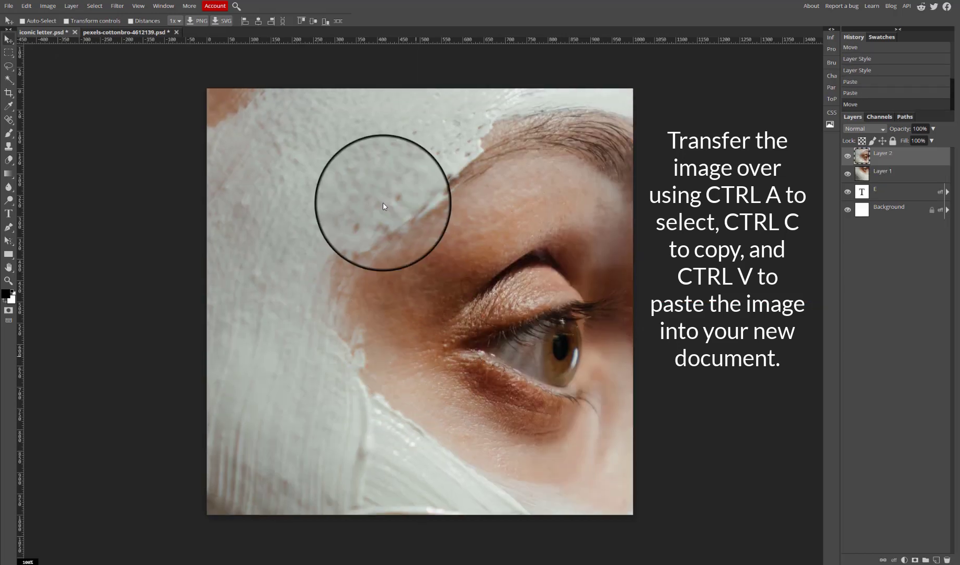
drag(386, 205, 460, 277)
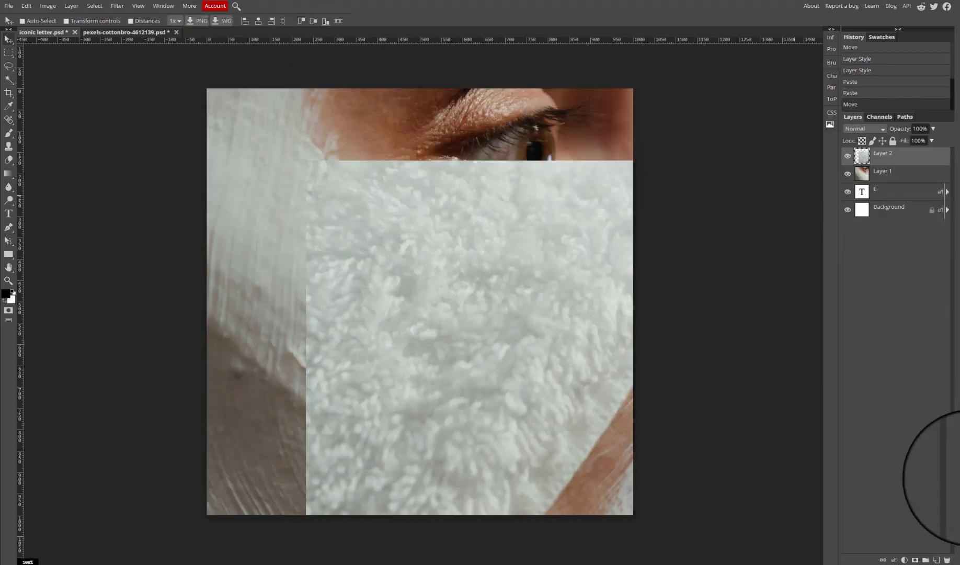
click(947, 560)
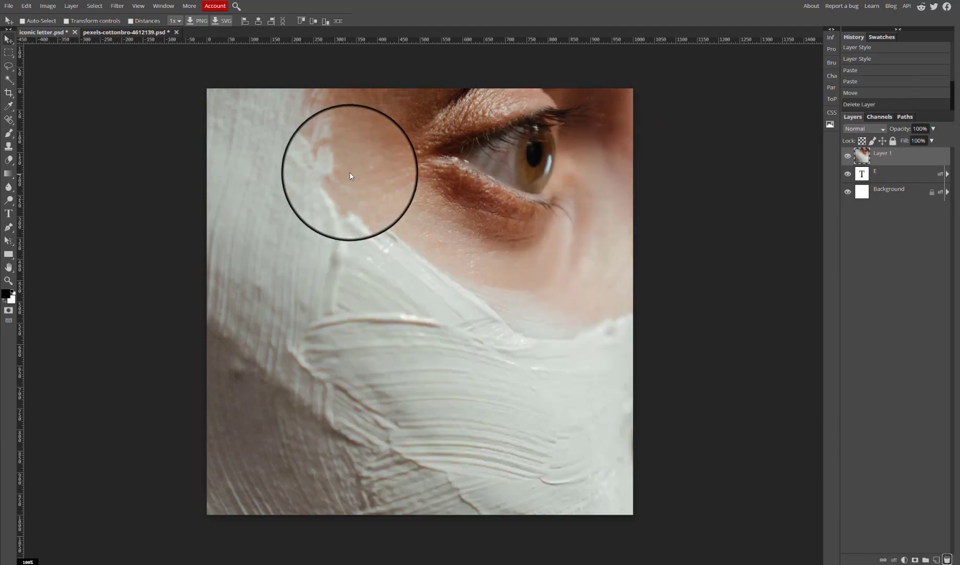
Scale the pasted photo down proportionally to about 26% and position it so the whole face covers most of the letter E.
drag(448, 334, 353, 305)
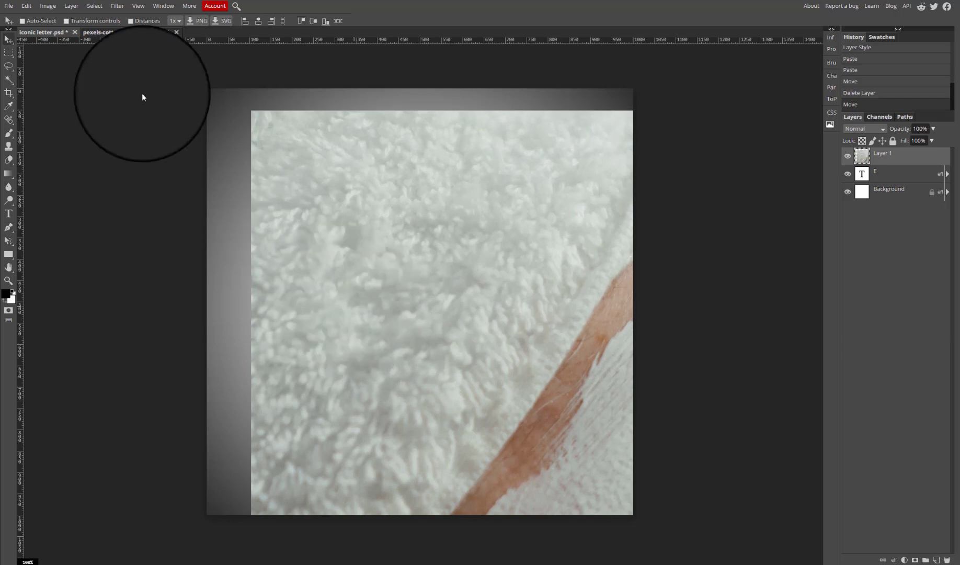
click(28, 6)
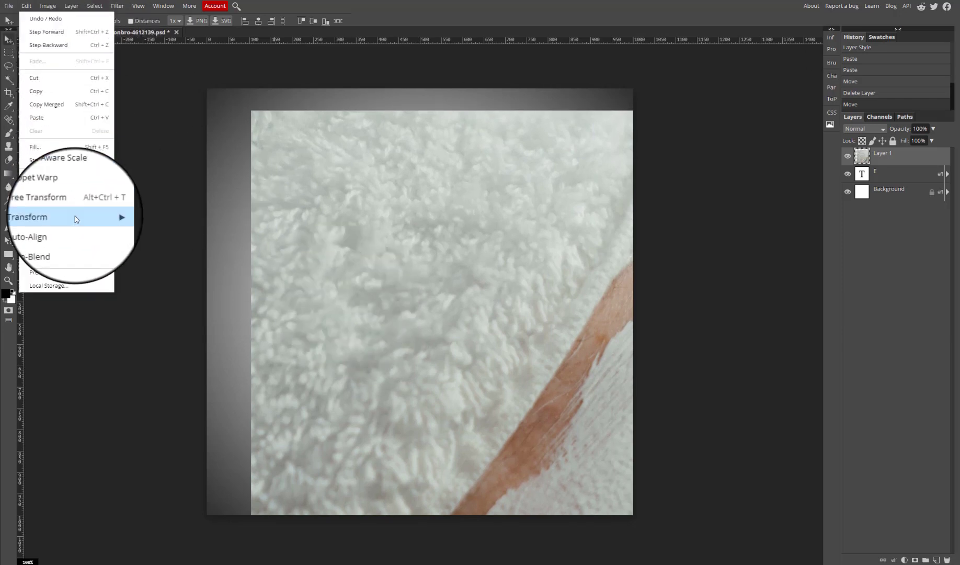
click(62, 199)
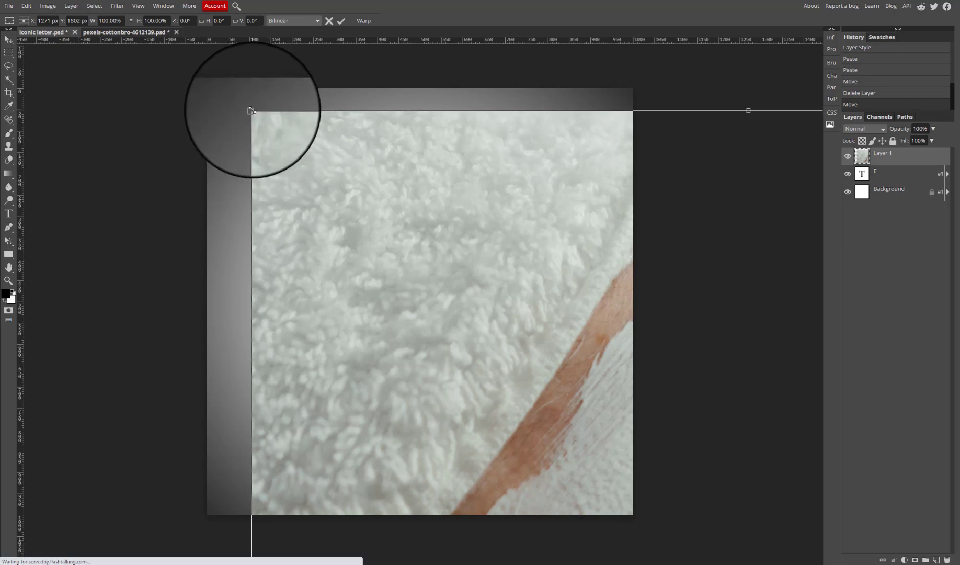
mouse_move(251, 112)
mouse_down()
mouse_move(326, 236)
mouse_move(410, 342)
mouse_move(514, 398)
mouse_move(408, 301)
mouse_move(294, 154)
mouse_move(241, 126)
mouse_up()
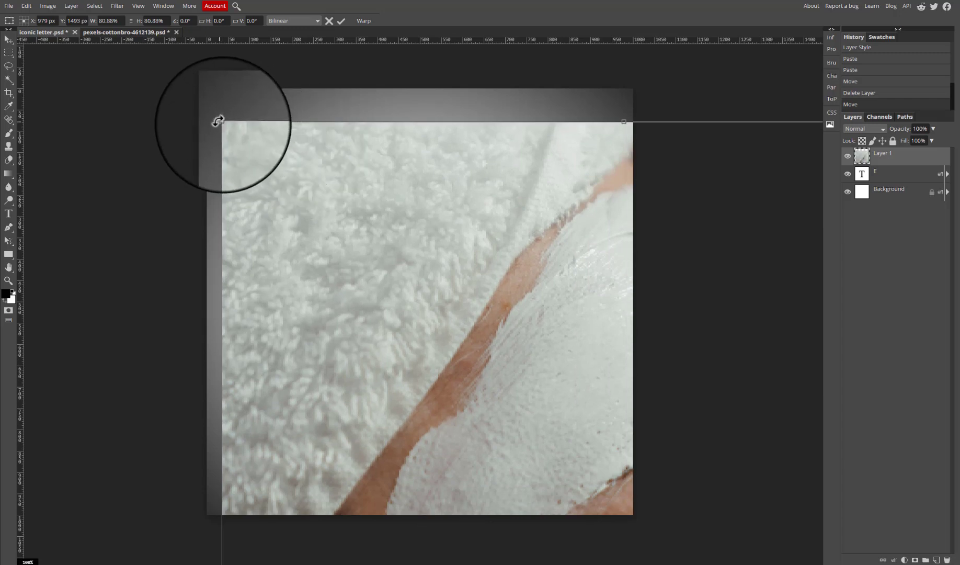
drag(222, 122, 272, 137)
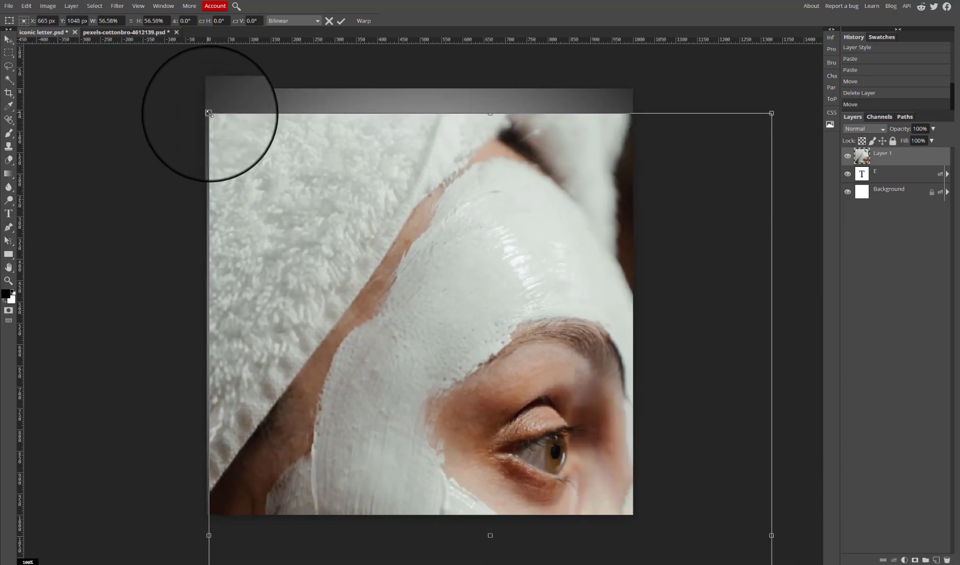
drag(209, 113, 364, 346)
drag(455, 393, 342, 140)
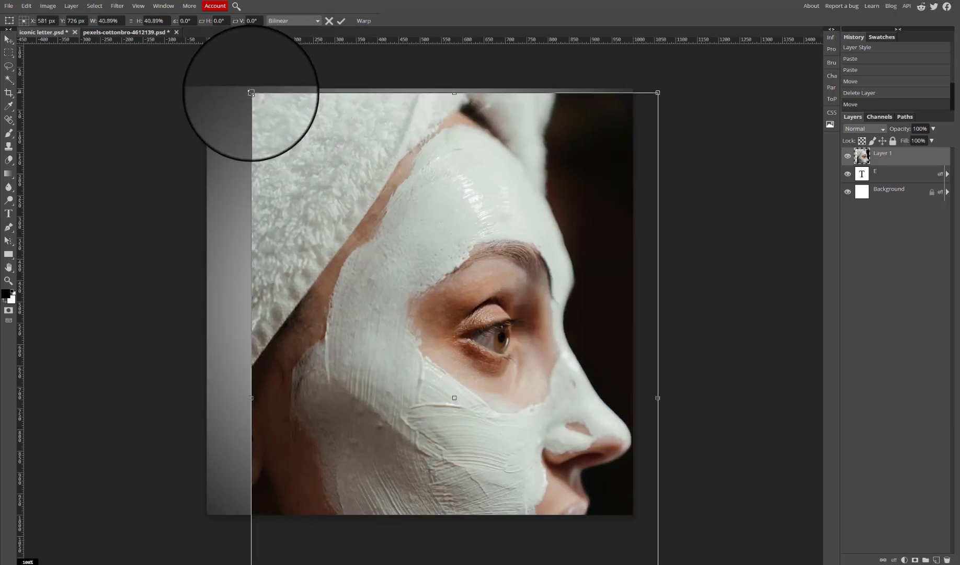
drag(251, 92, 360, 257)
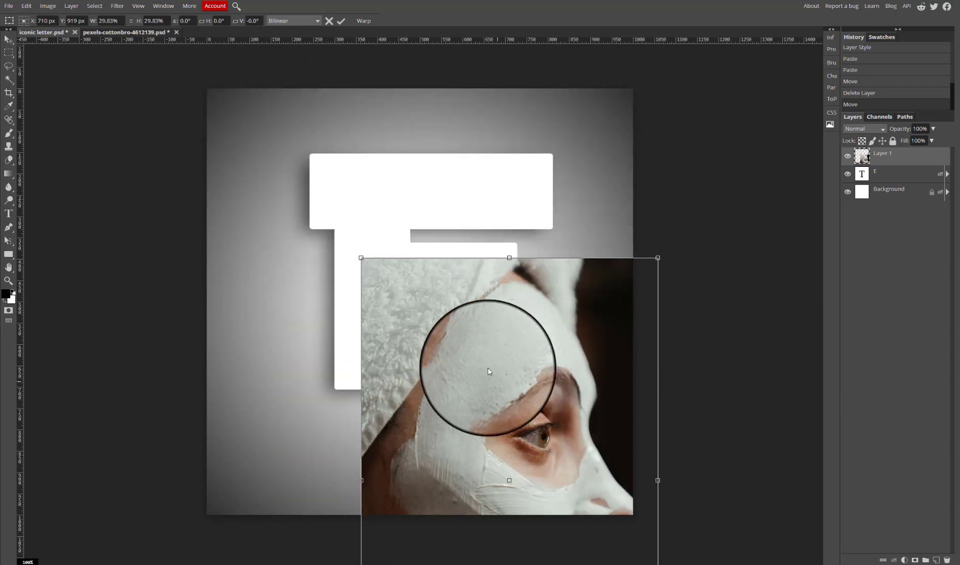
drag(489, 371, 382, 198)
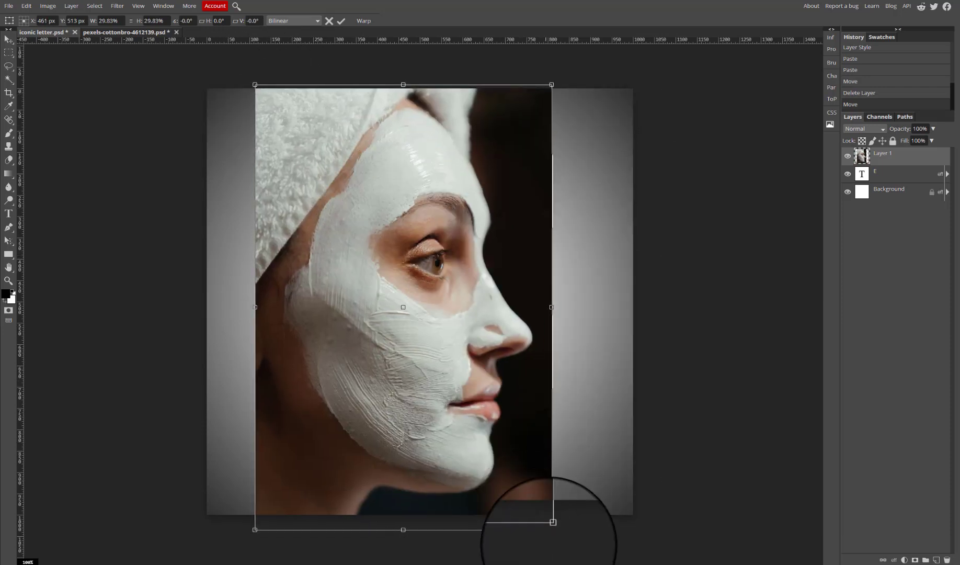
drag(552, 522, 514, 454)
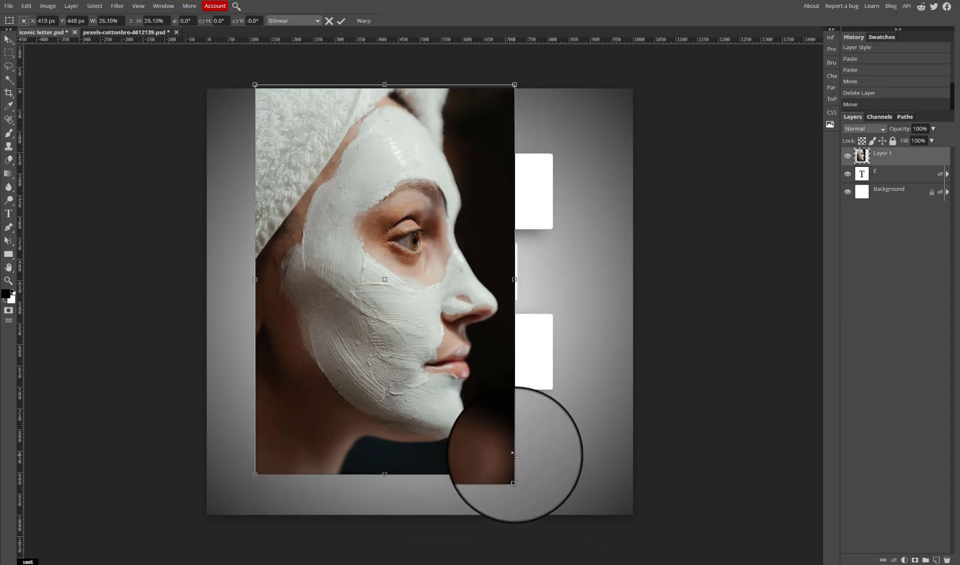
key(Return)
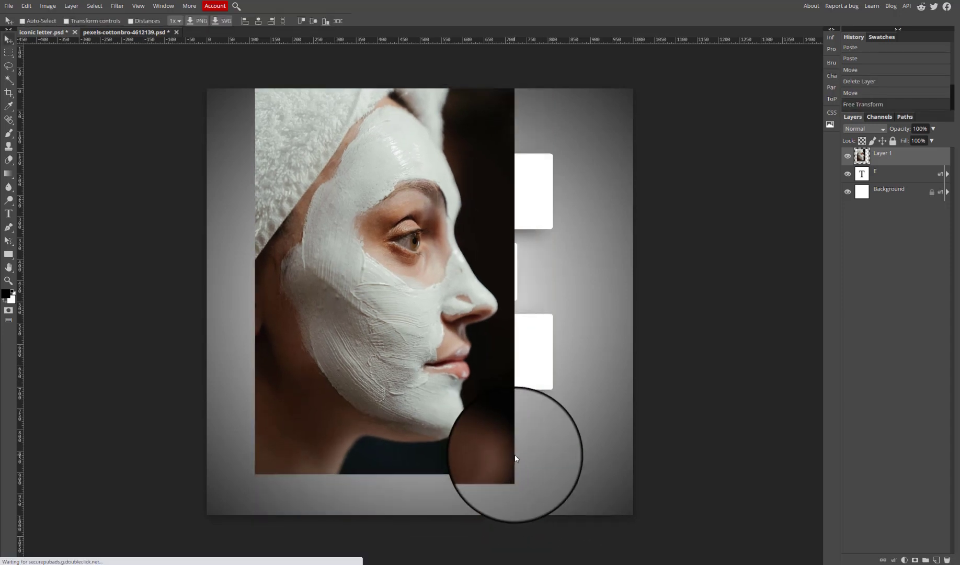
Flip the photo layer horizontally and lower its opacity to 36%.
click(26, 7)
mouse_move(67, 215)
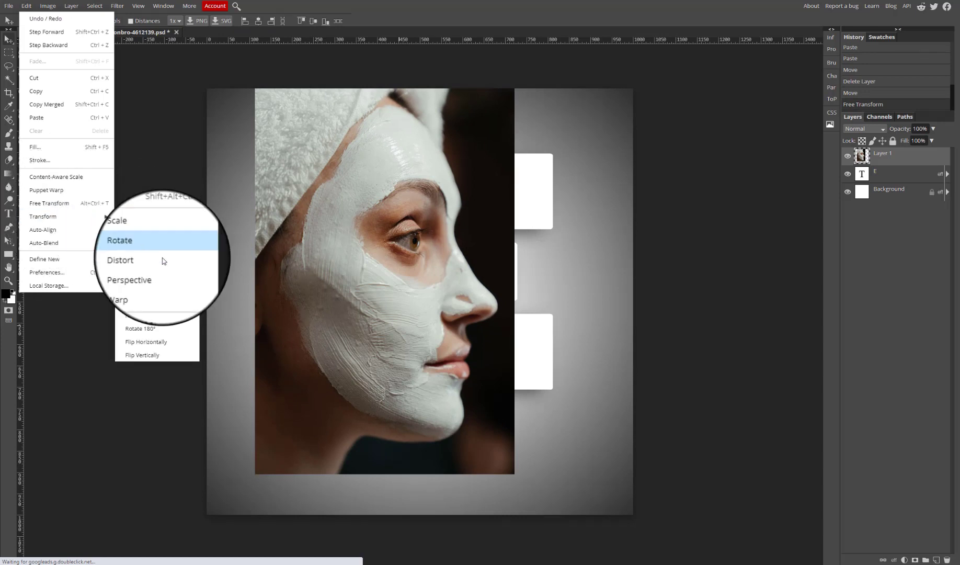
click(166, 340)
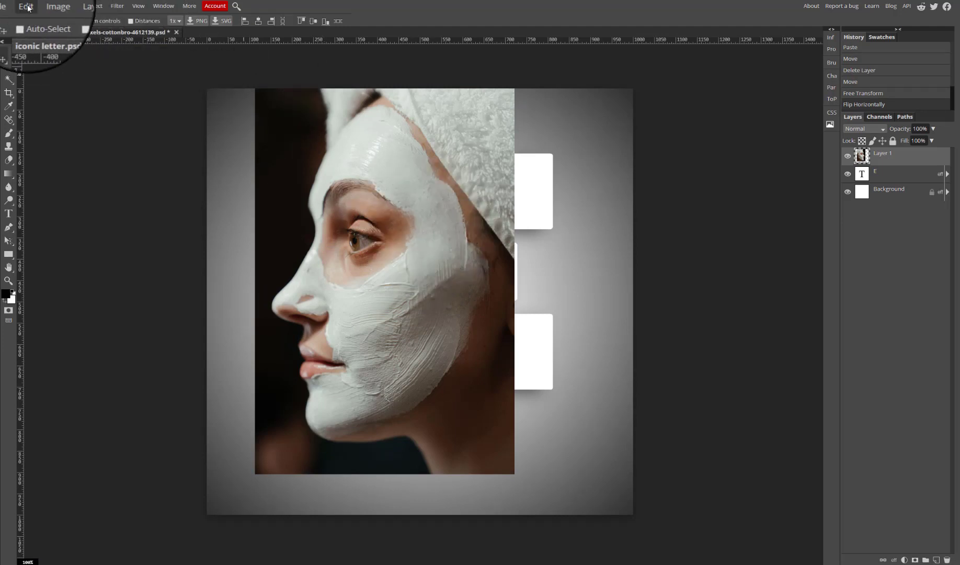
click(931, 129)
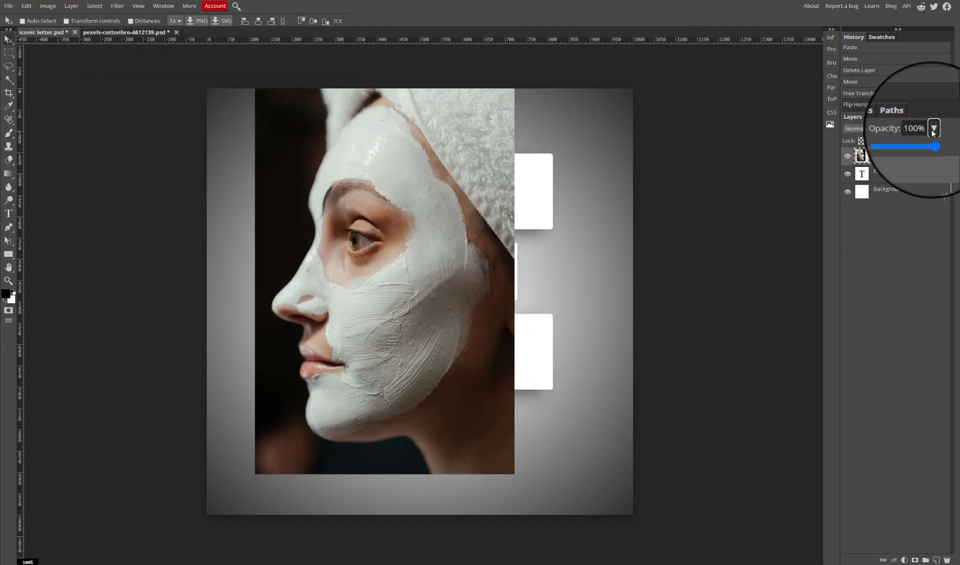
drag(931, 138, 908, 138)
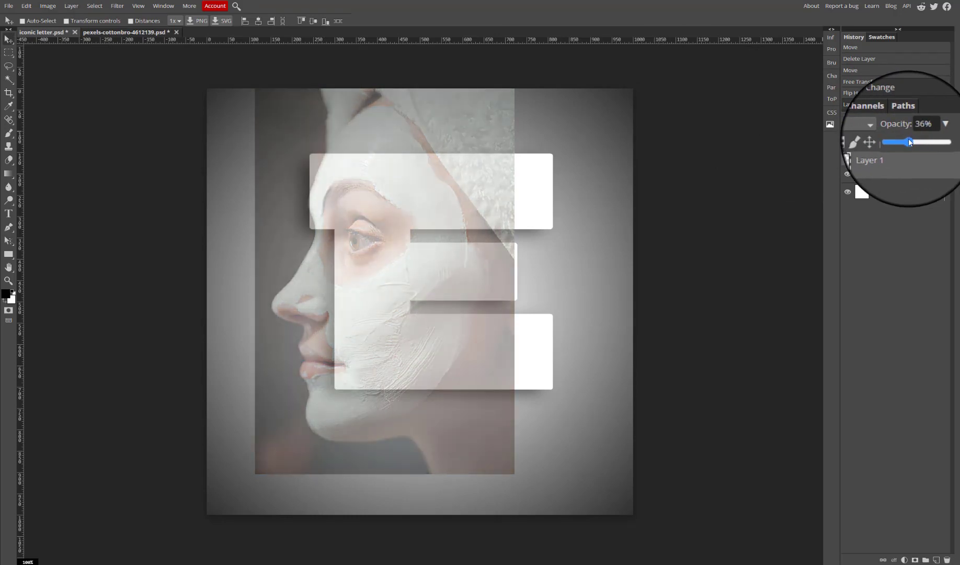
Free-transform the photo to about 127% scale and -7.6° rotation, positioning it so the face covers the letter E with nose and lips outside it.
click(27, 7)
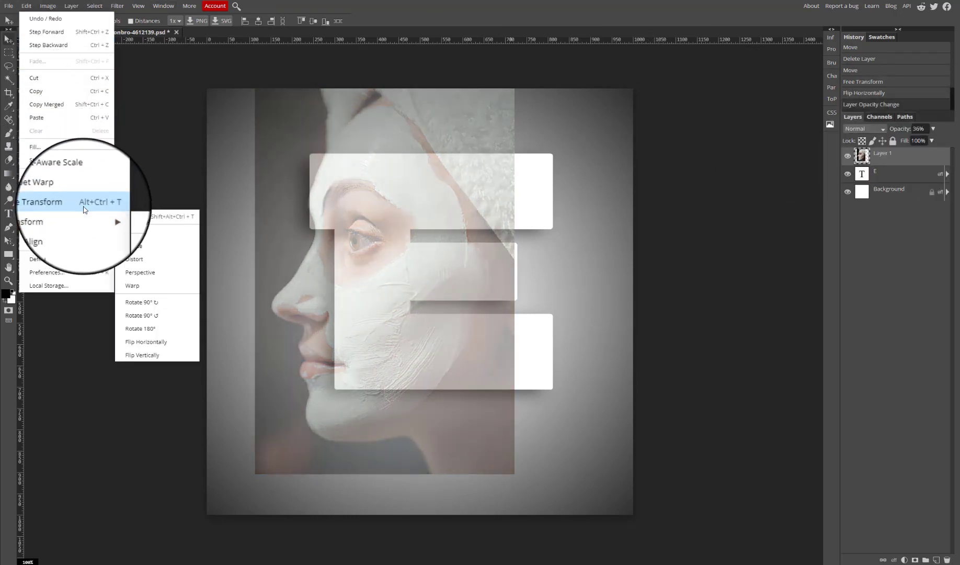
click(83, 207)
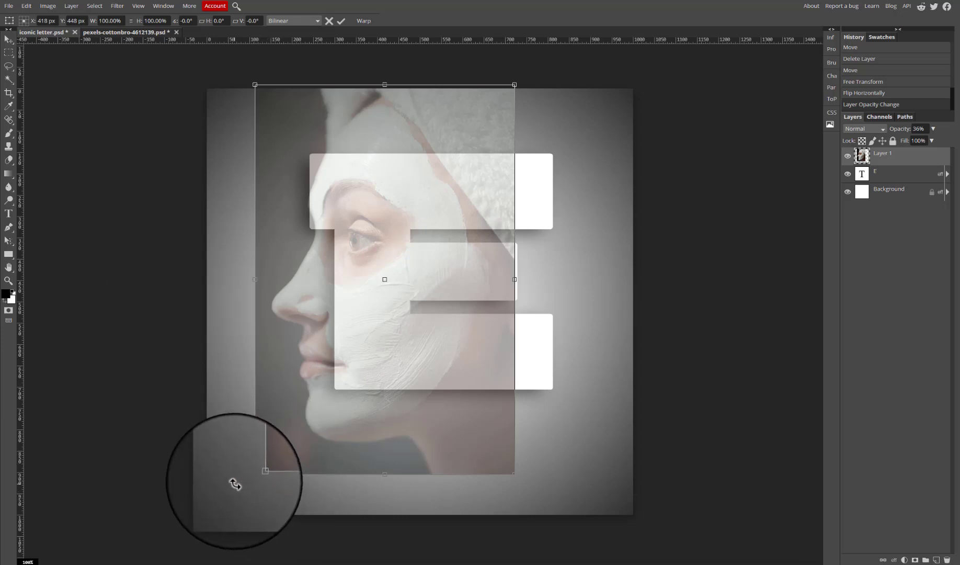
drag(232, 481, 295, 484)
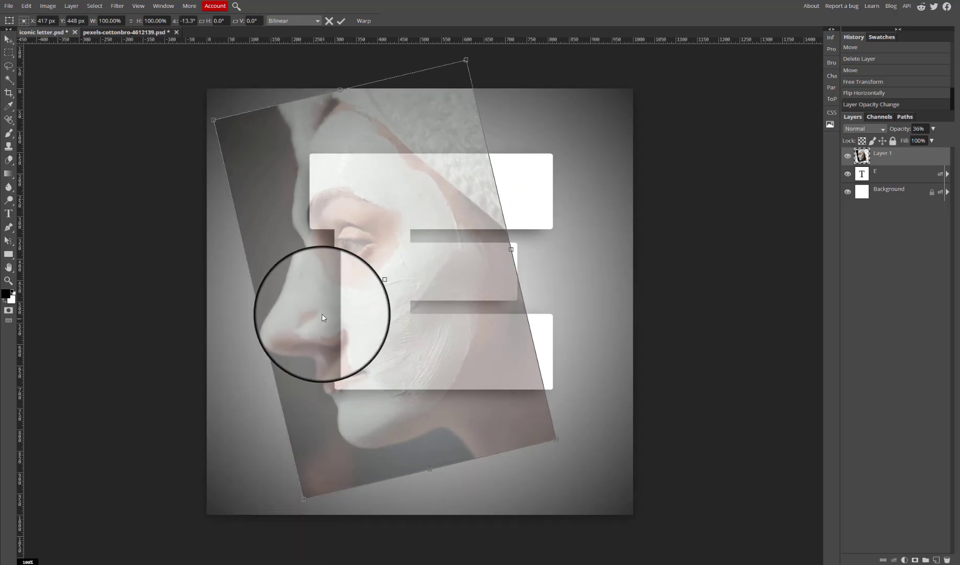
mouse_move(322, 317)
mouse_down()
mouse_move(327, 292)
mouse_move(326, 318)
mouse_up()
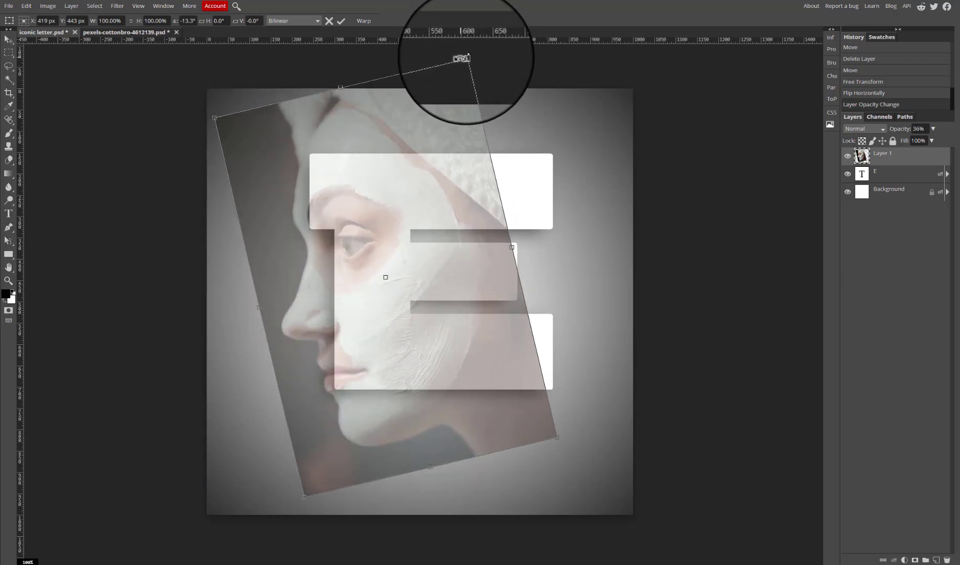
drag(467, 55, 438, 116)
drag(358, 435, 348, 406)
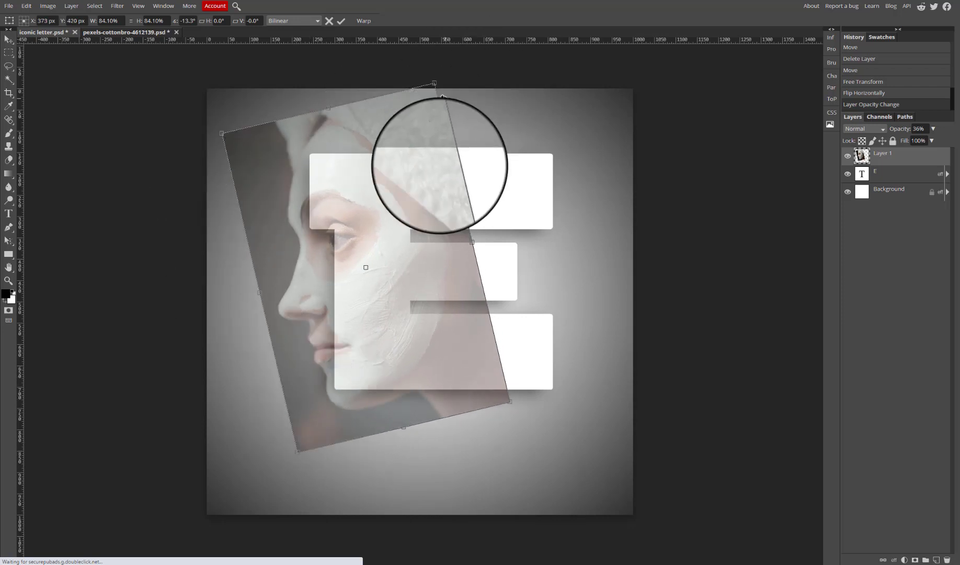
drag(477, 376, 421, 276)
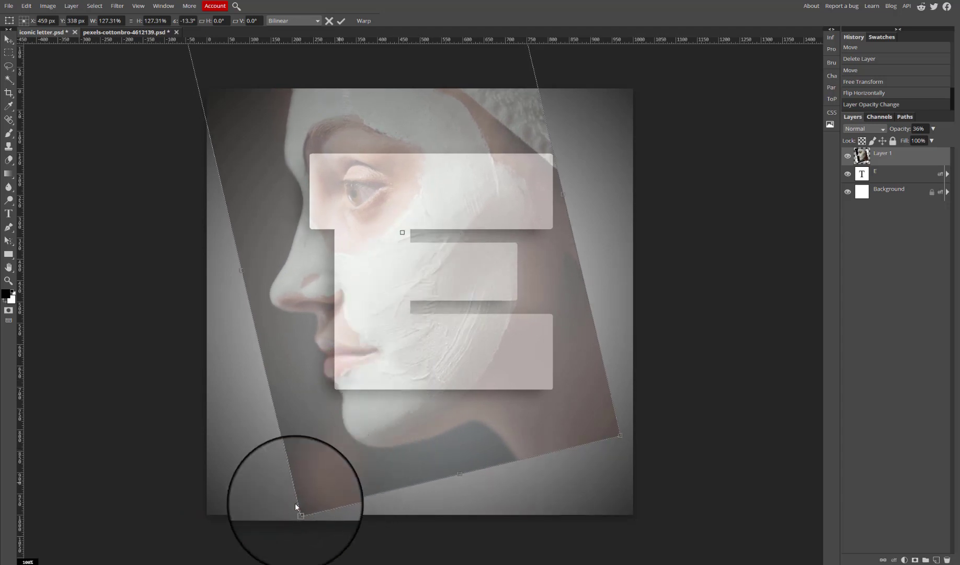
drag(295, 509, 267, 492)
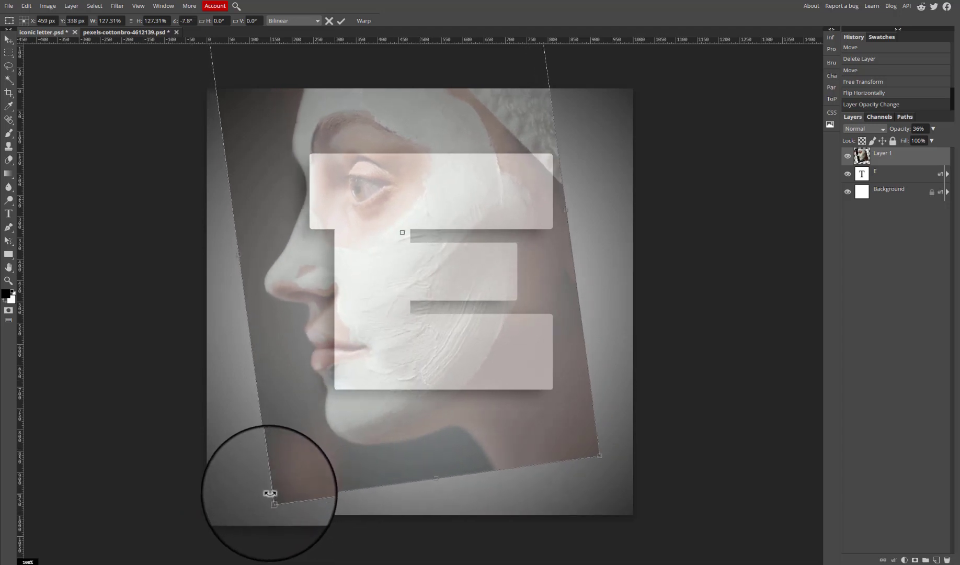
drag(385, 365, 396, 368)
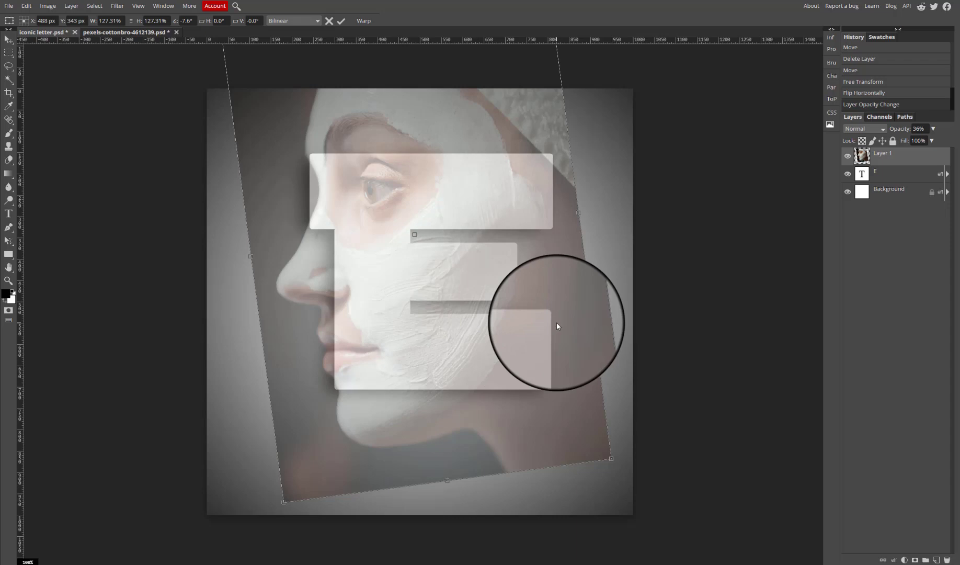
key(Return)
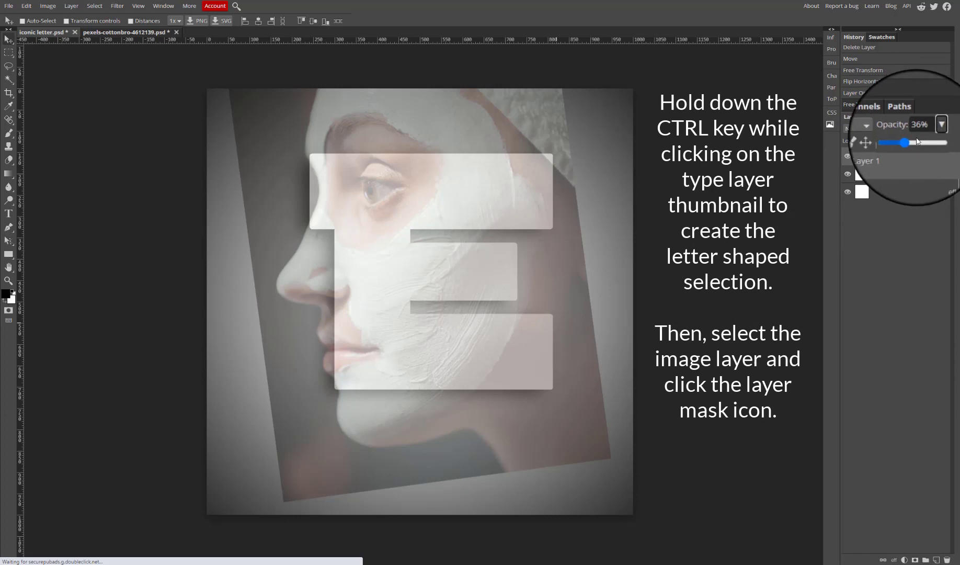
Restore the photo layer to 100% opacity and mask it to the shape of the letter E using the type layer's selection.
drag(917, 141, 941, 142)
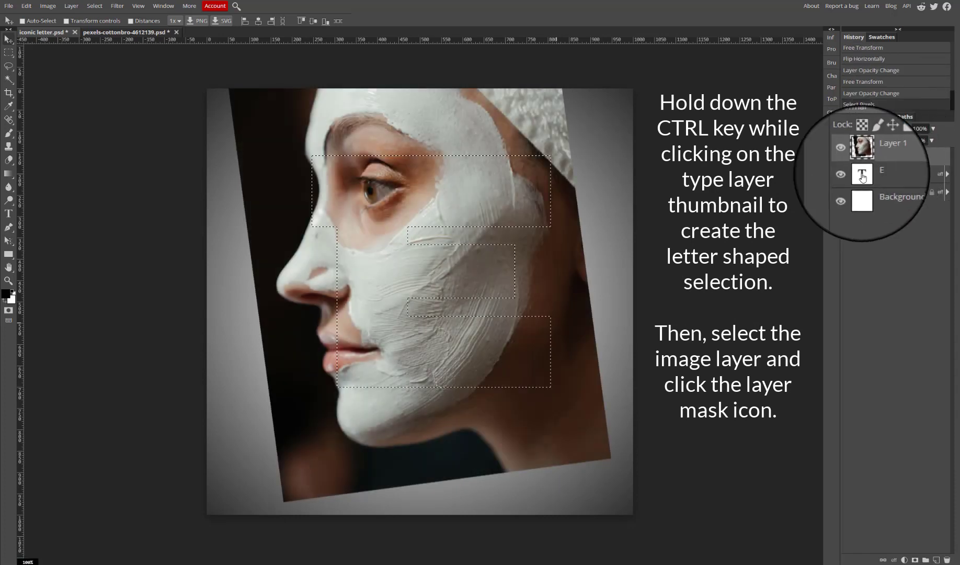
click(904, 559)
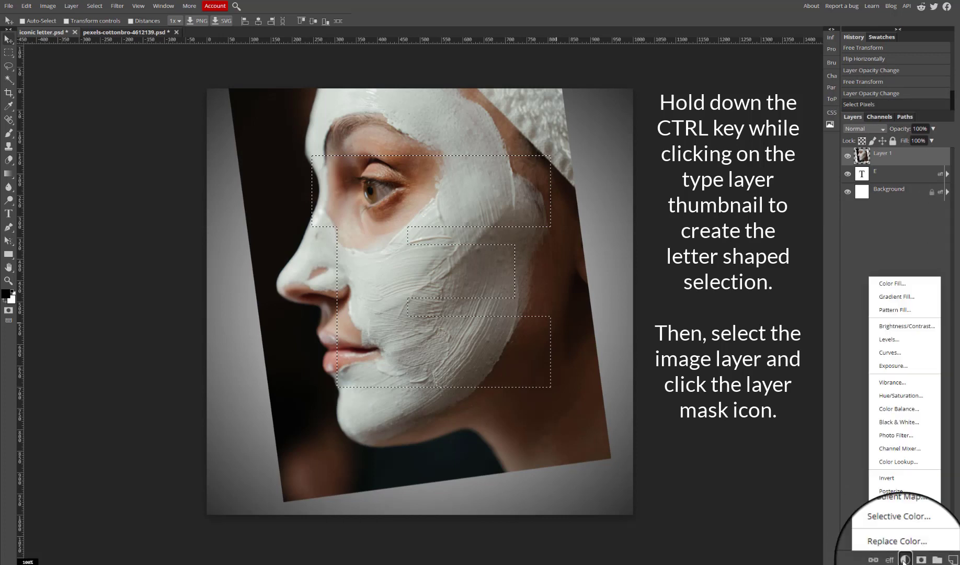
click(915, 559)
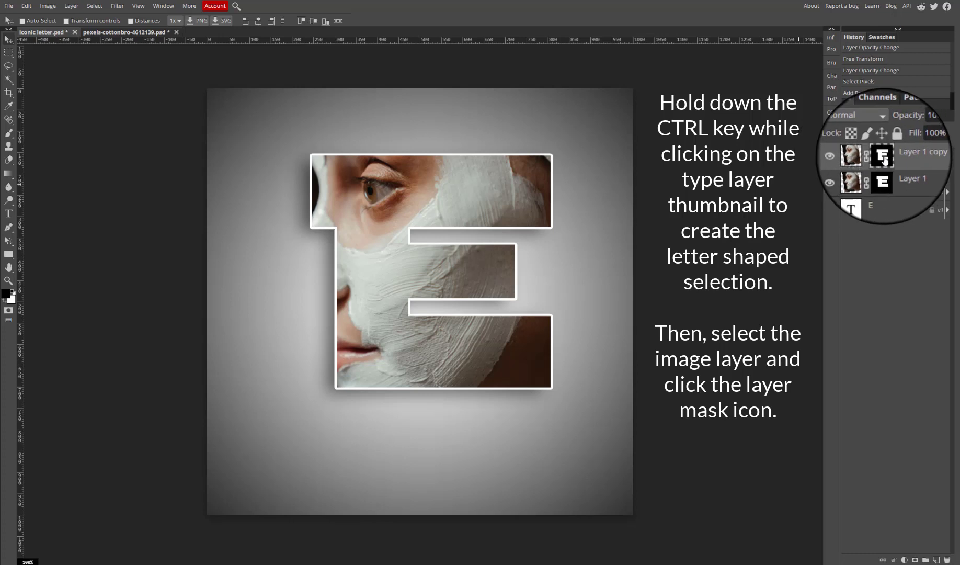
Duplicate the masked photo layer and delete the raster mask from the copy.
right_click(884, 158)
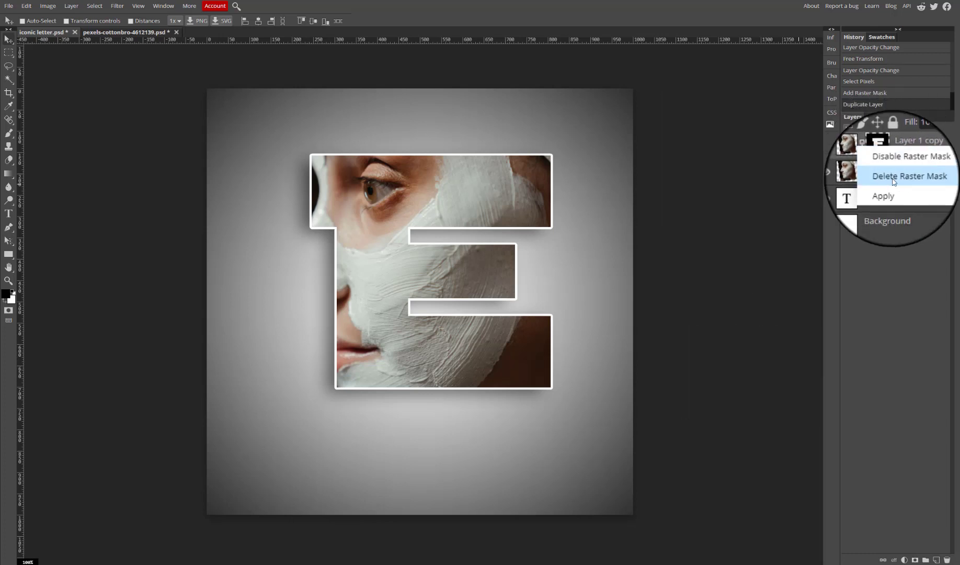
click(893, 178)
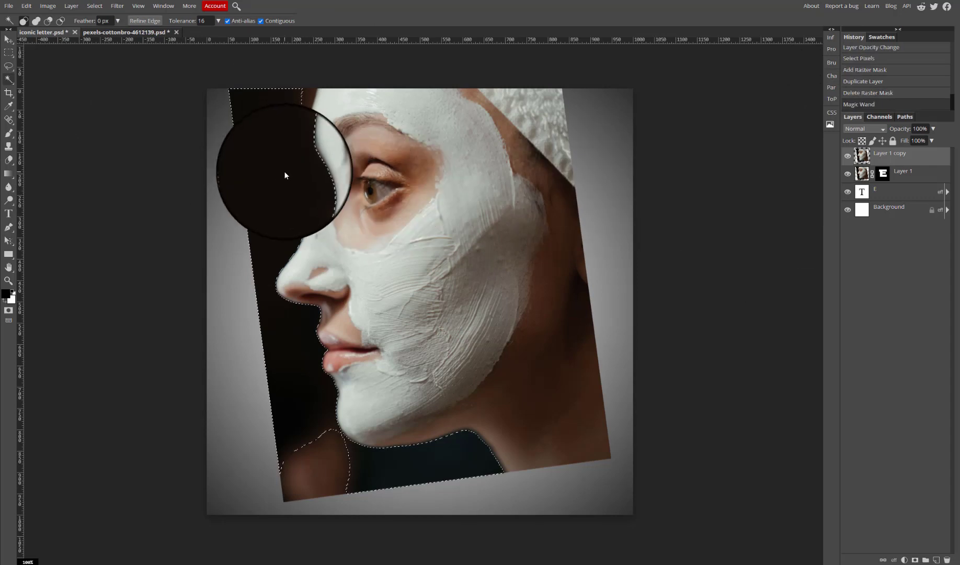
Clear the dark background areas around the face on the copied layer using Magic Wand selections with tolerance 16, and deselect.
key(Delete)
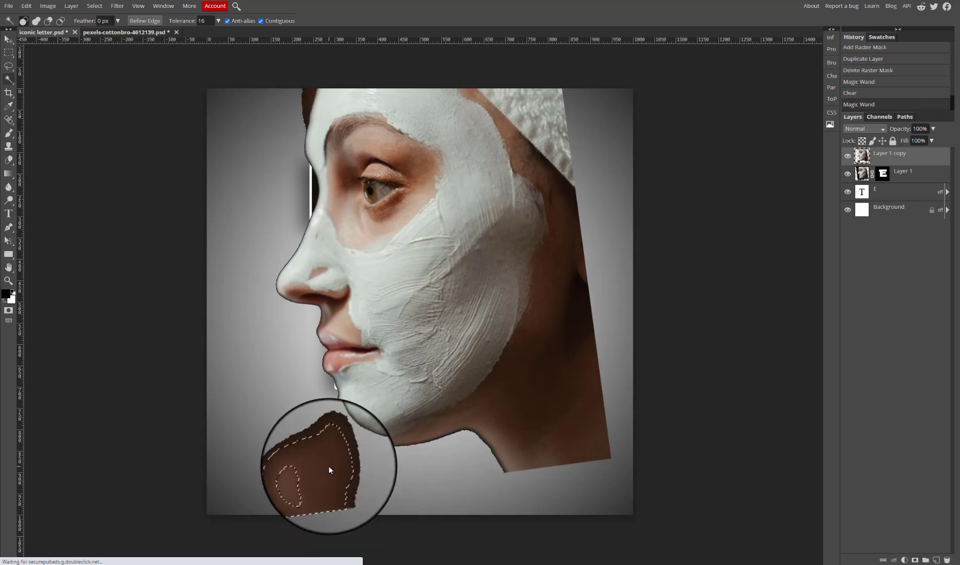
key(Delete)
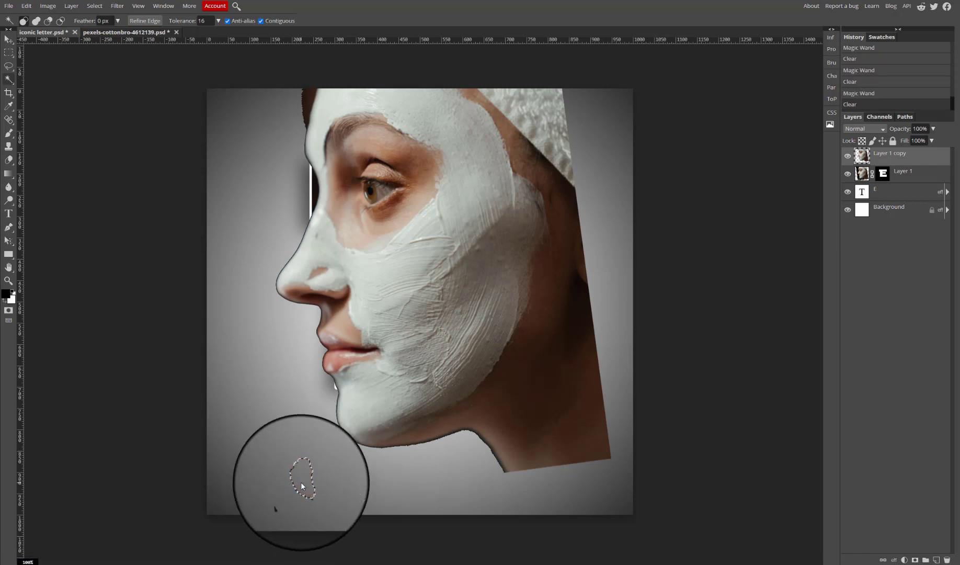
key(ctrl+d)
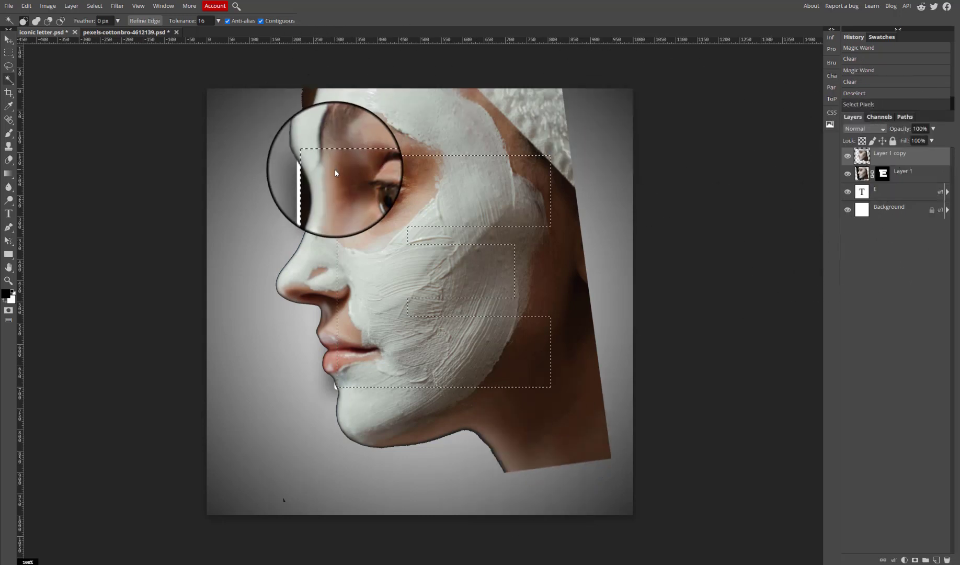
Add a blank raster mask to the copied photo layer, load the letter E's shape as a selection and invert it.
key(ctrl+d)
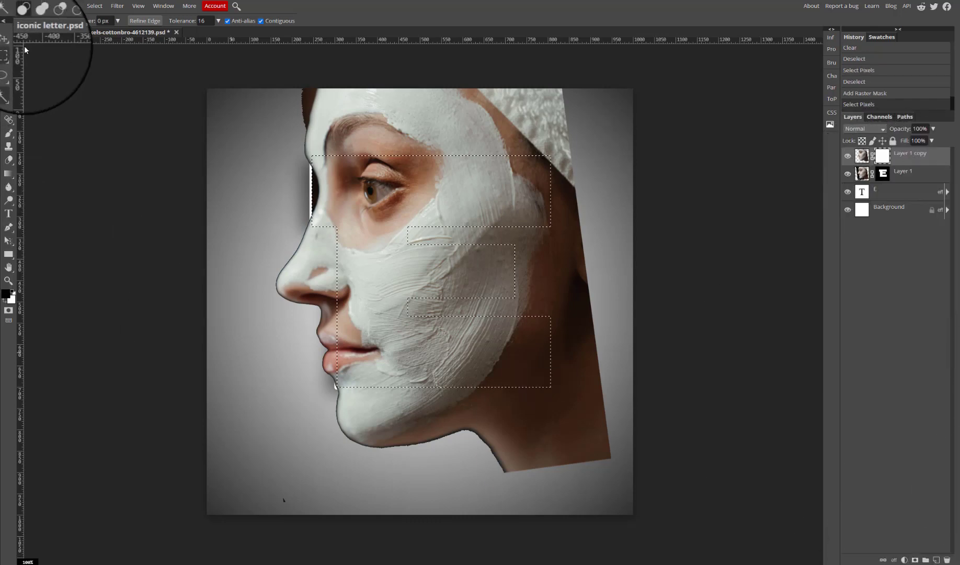
click(99, 6)
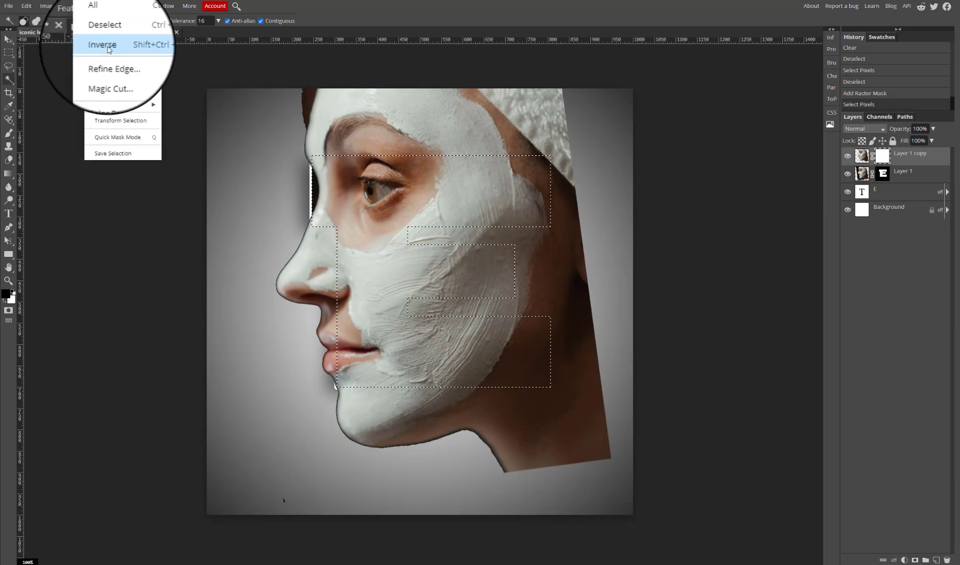
click(107, 46)
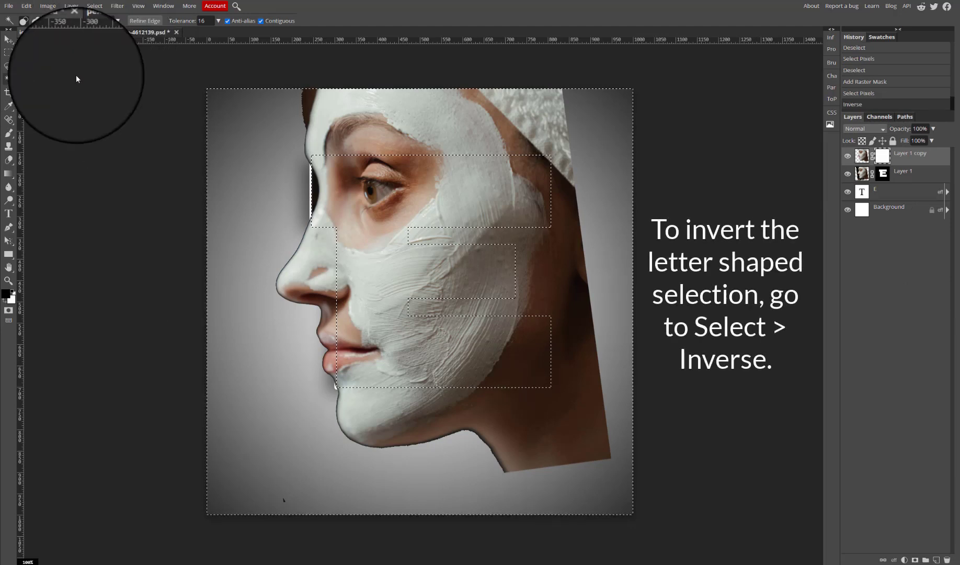
Paint black on the copied layer's mask with a 330 px, 100% hard brush, hiding everything outside the E except the nose and lips, and deselect.
click(11, 135)
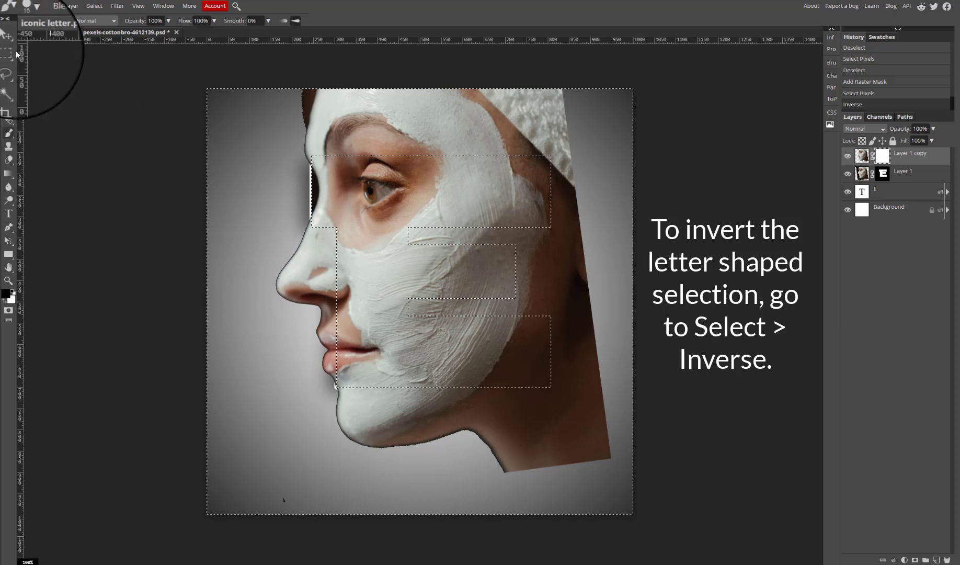
click(30, 23)
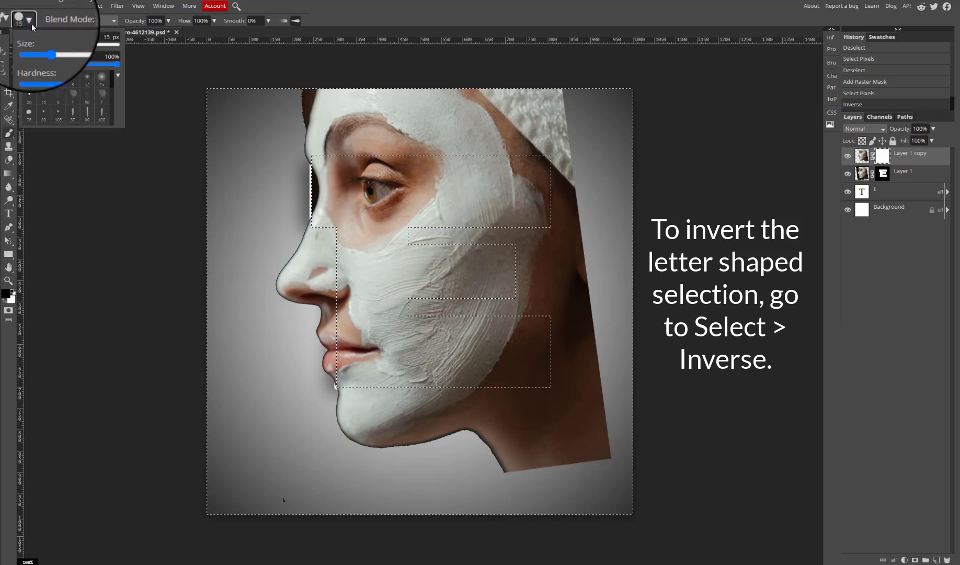
drag(26, 44, 86, 44)
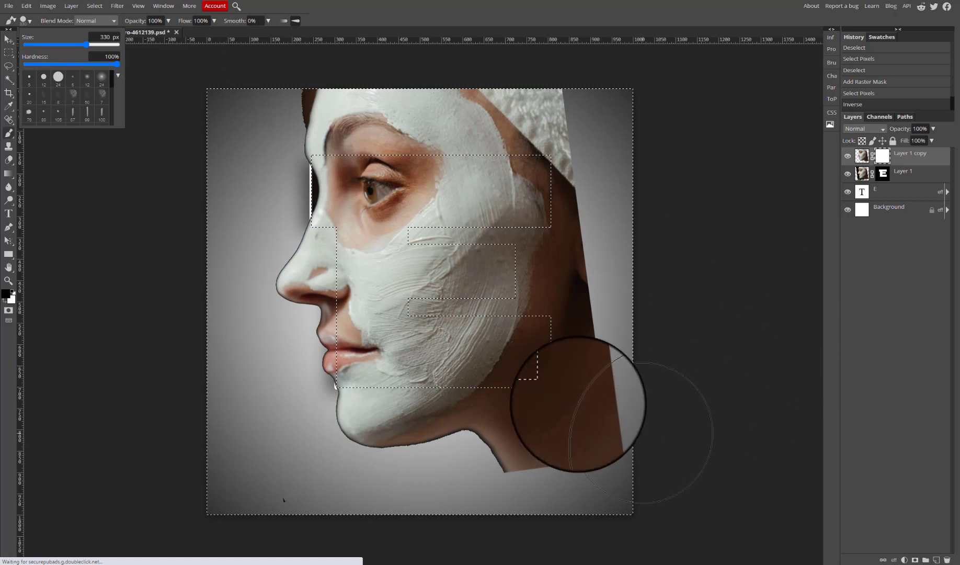
mouse_move(576, 408)
mouse_down()
mouse_move(518, 387)
mouse_move(531, 373)
mouse_move(497, 398)
mouse_move(386, 441)
mouse_move(399, 429)
mouse_up()
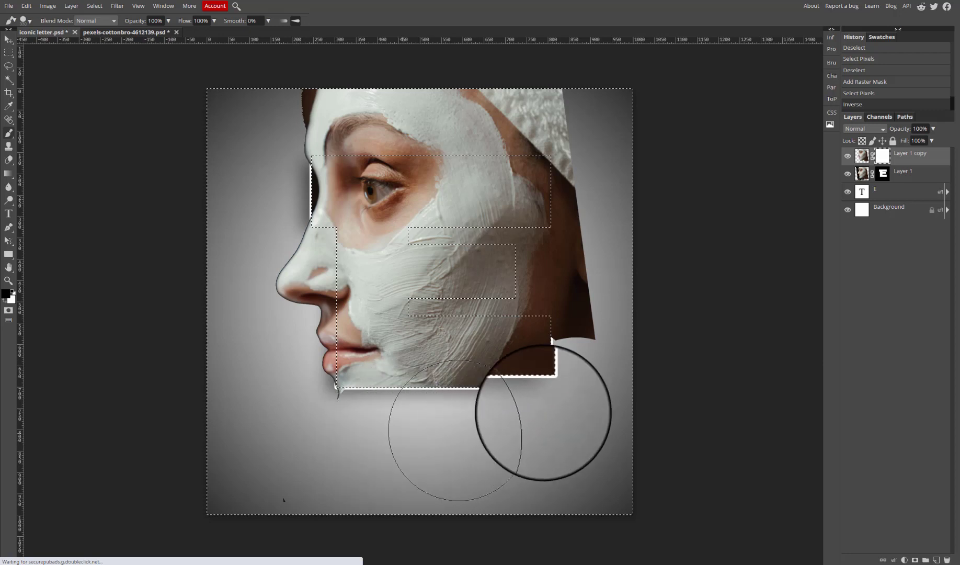
mouse_move(580, 294)
mouse_down()
mouse_move(565, 224)
mouse_move(535, 275)
mouse_move(495, 276)
mouse_move(455, 254)
mouse_move(454, 289)
mouse_move(522, 301)
mouse_up()
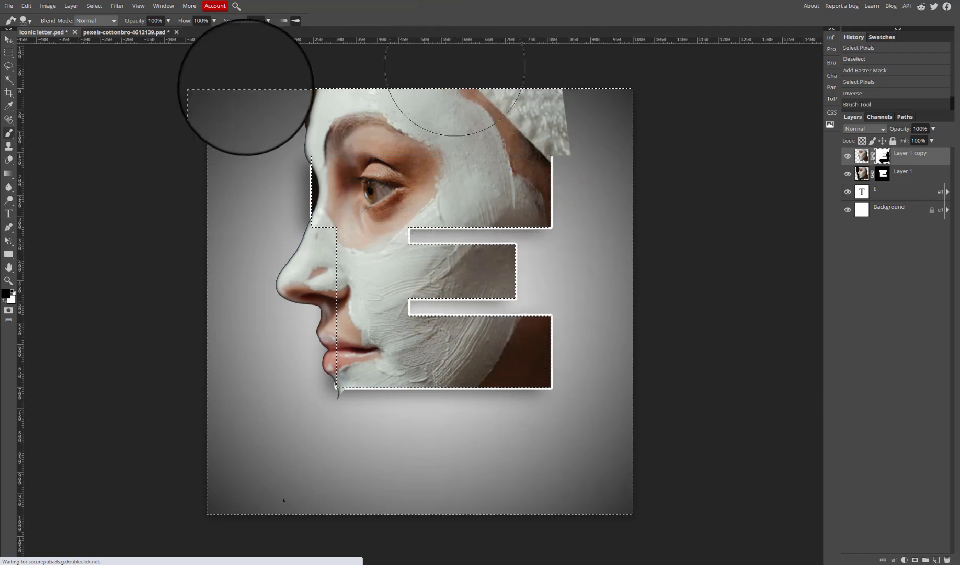
mouse_move(272, 100)
mouse_down()
mouse_move(313, 86)
mouse_move(493, 86)
mouse_move(534, 106)
mouse_move(562, 188)
mouse_up()
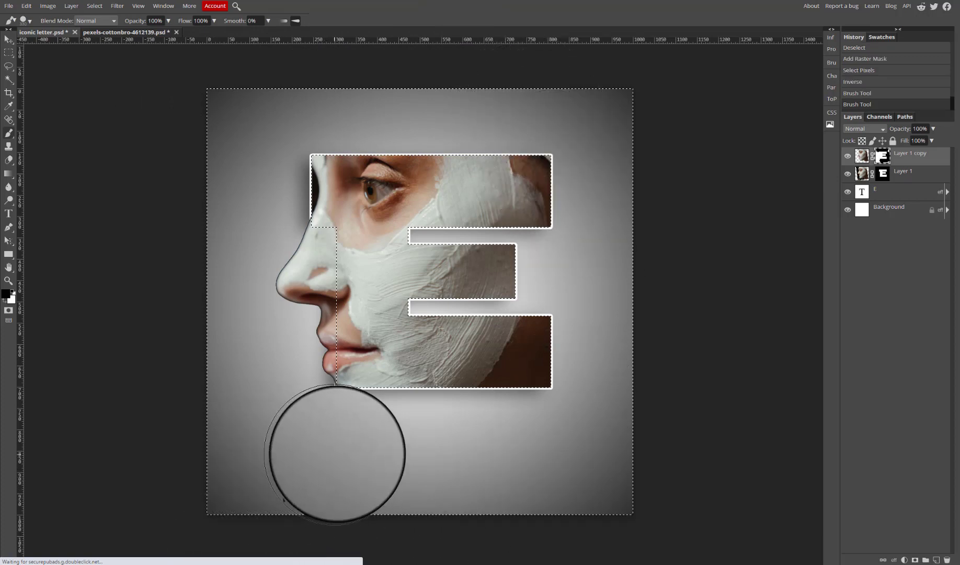
click(342, 457)
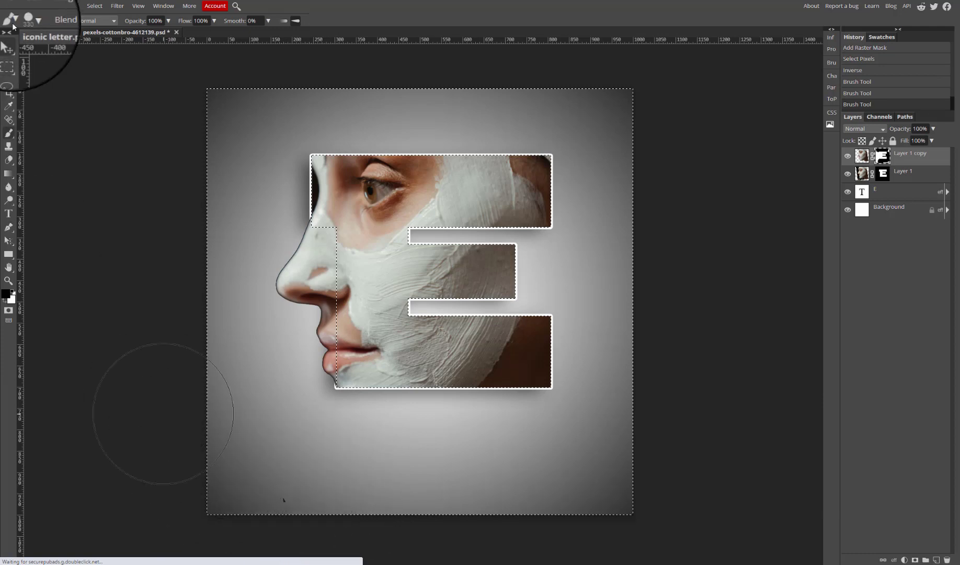
click(7, 40)
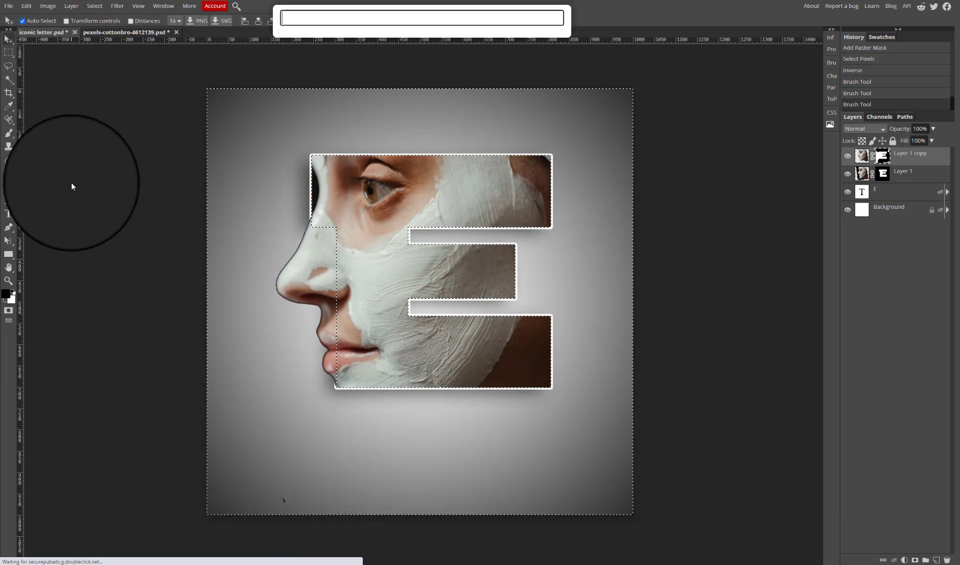
key(ctrl+d)
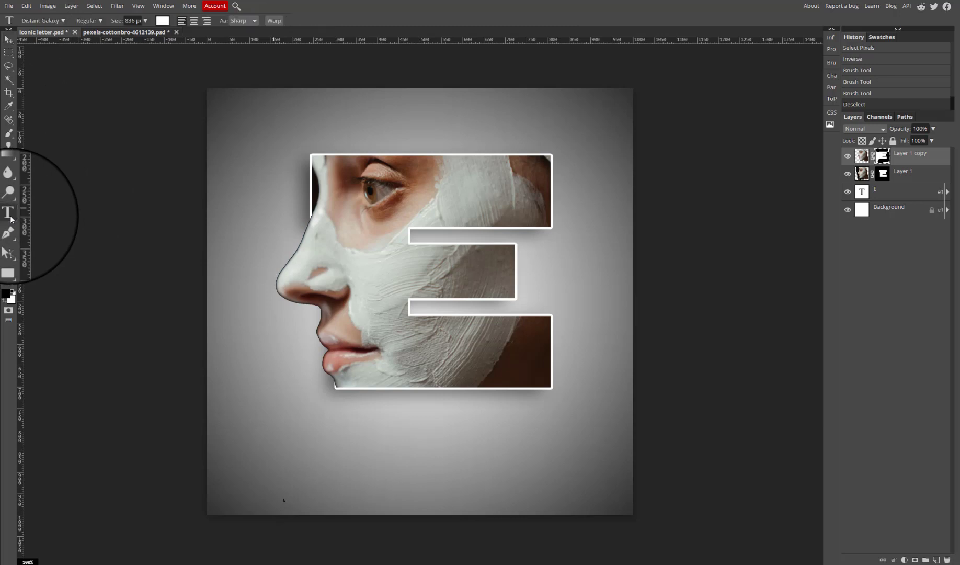
Add a 26 px Droid Serif text box below the E reading "When there's nothing left to burn... you have to set yourself on fire.".
click(145, 21)
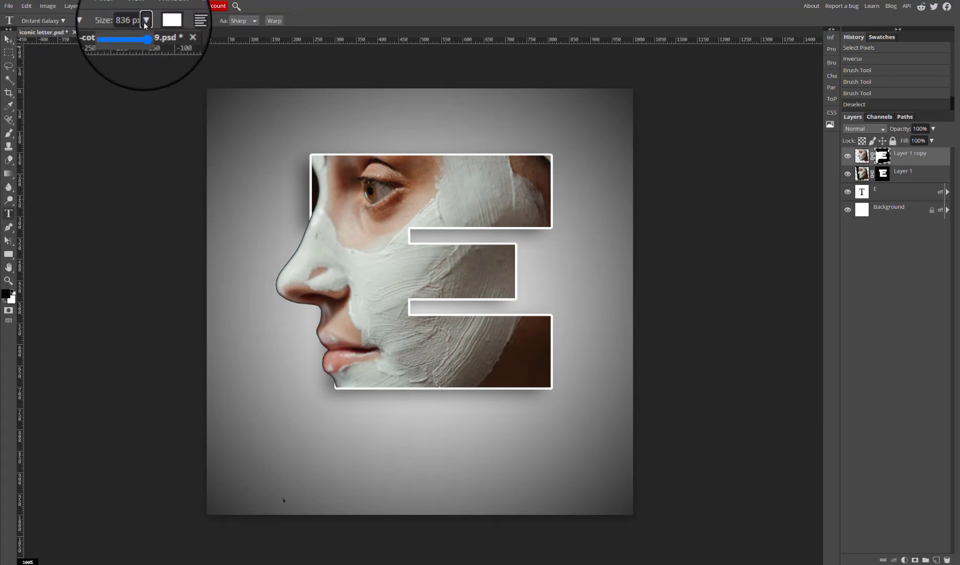
drag(148, 39, 127, 38)
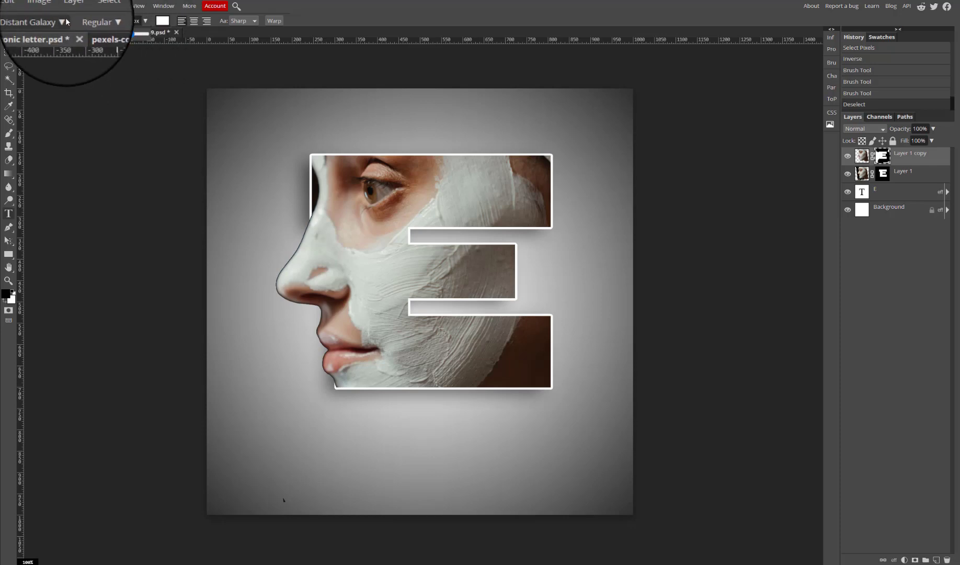
click(63, 20)
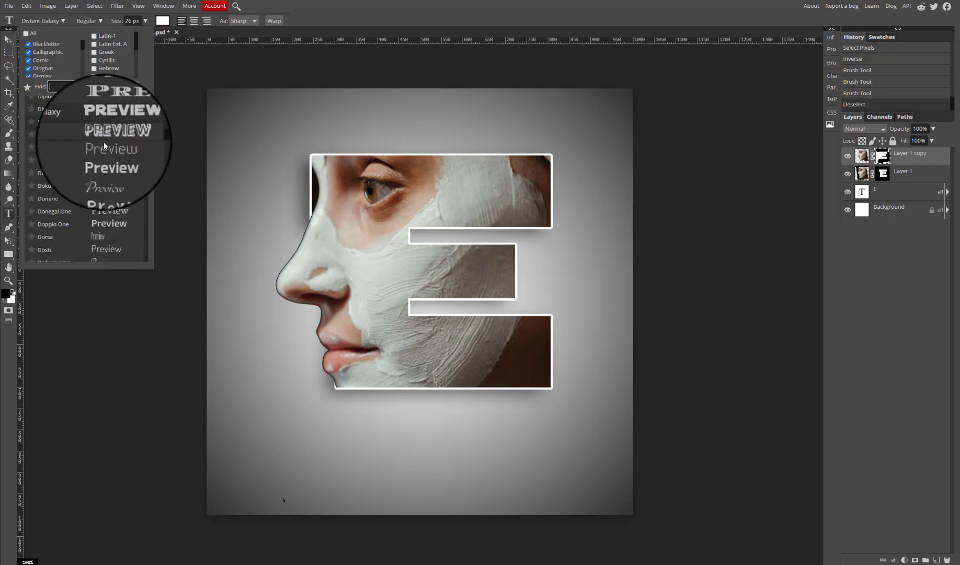
scroll(103, 157, down, 4)
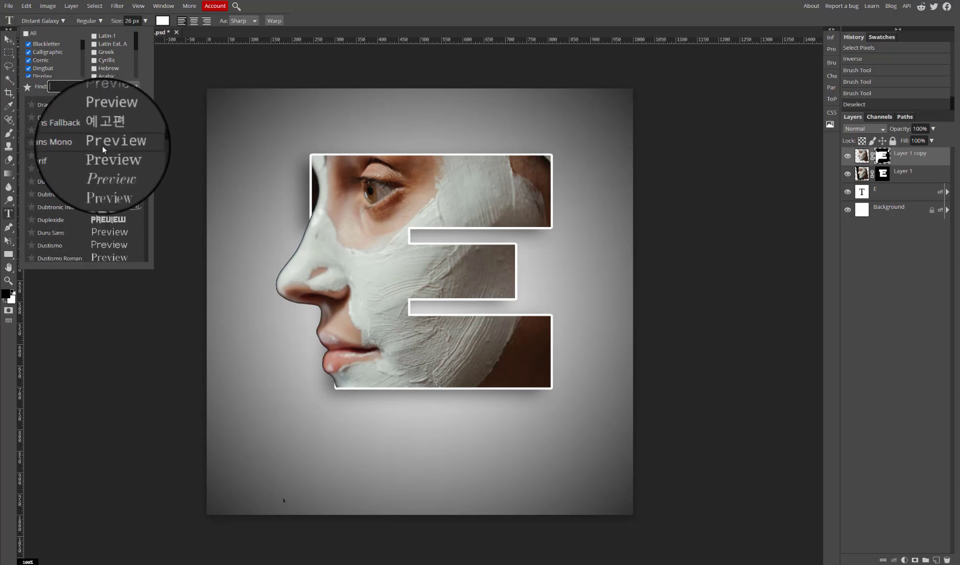
click(103, 154)
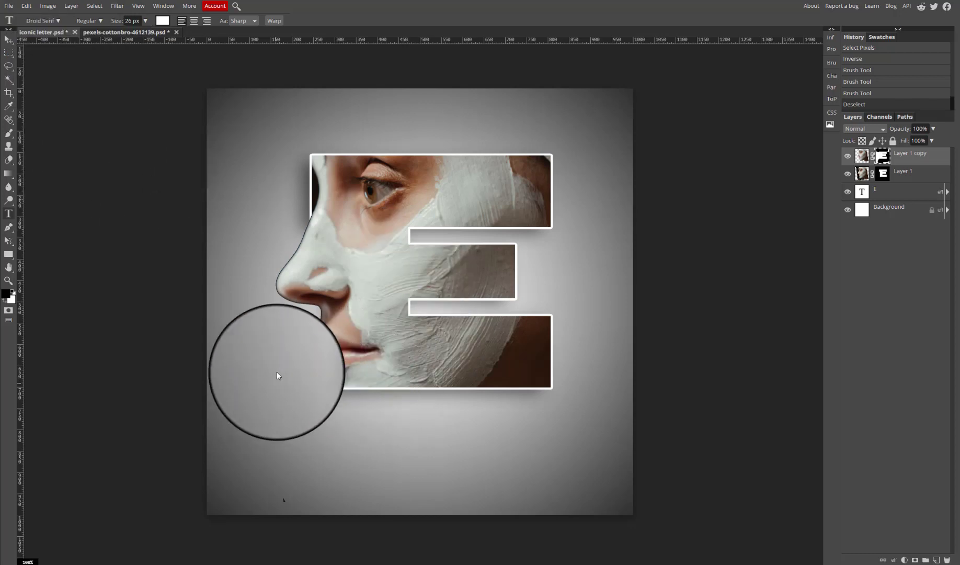
drag(260, 419, 586, 474)
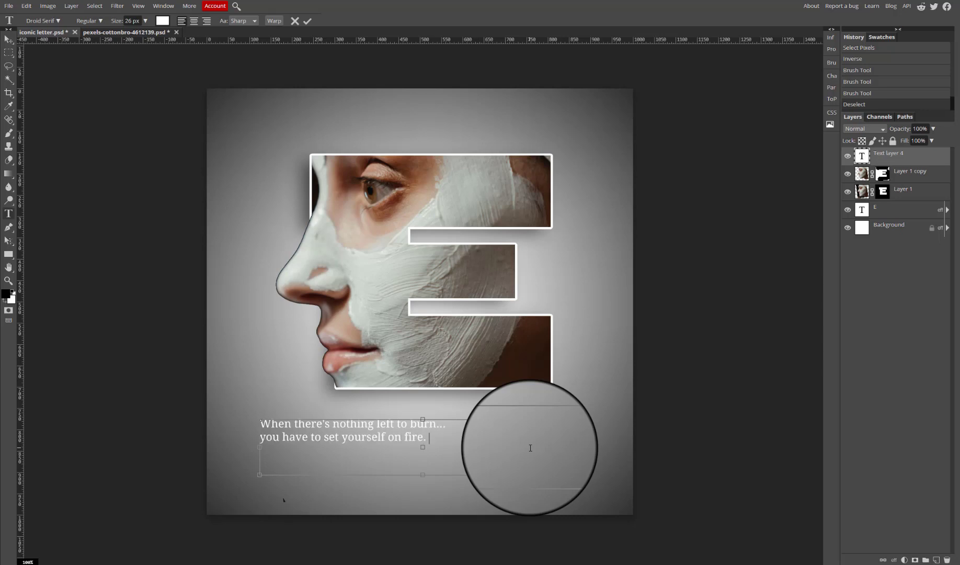
Centre-align both lines of the caption and set its text size to 32 px.
key(ctrl+a)
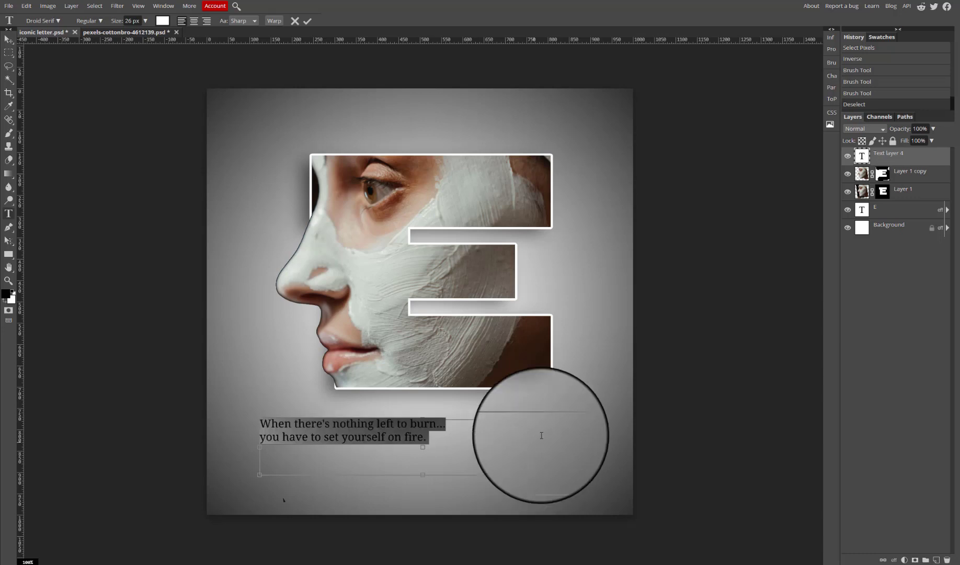
click(194, 21)
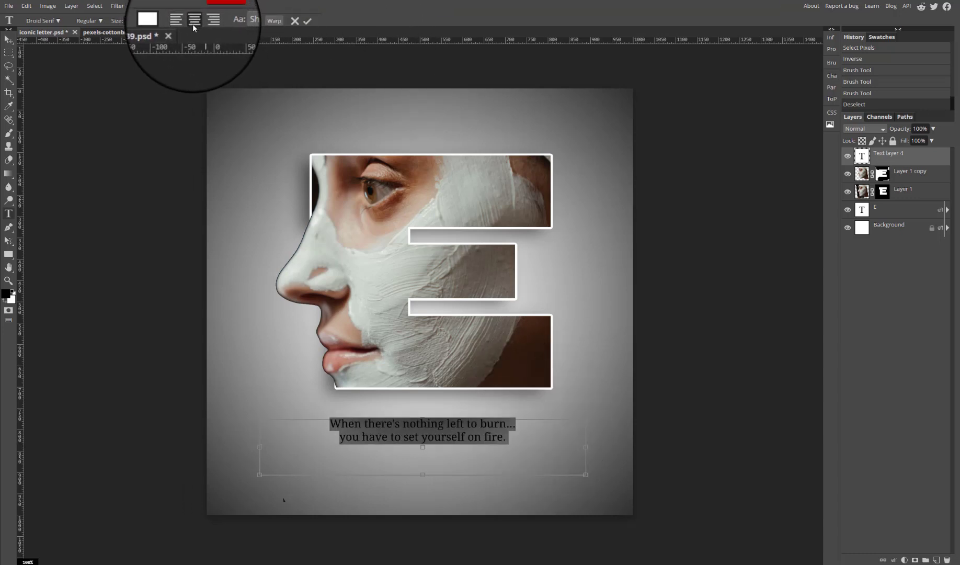
drag(115, 21, 118, 21)
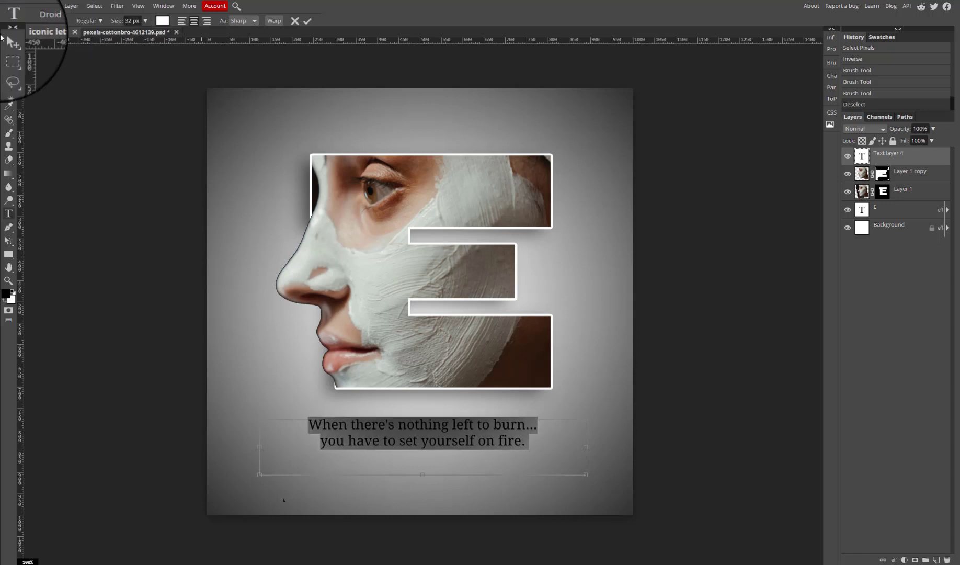
Move the caption slightly lower beneath the E and set its text size to 25 px.
click(7, 40)
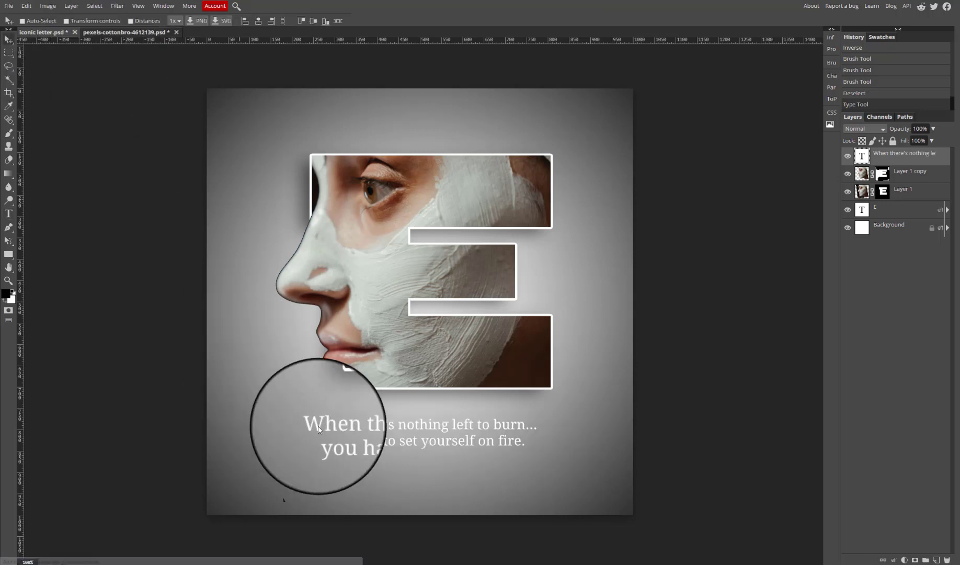
drag(423, 438, 421, 442)
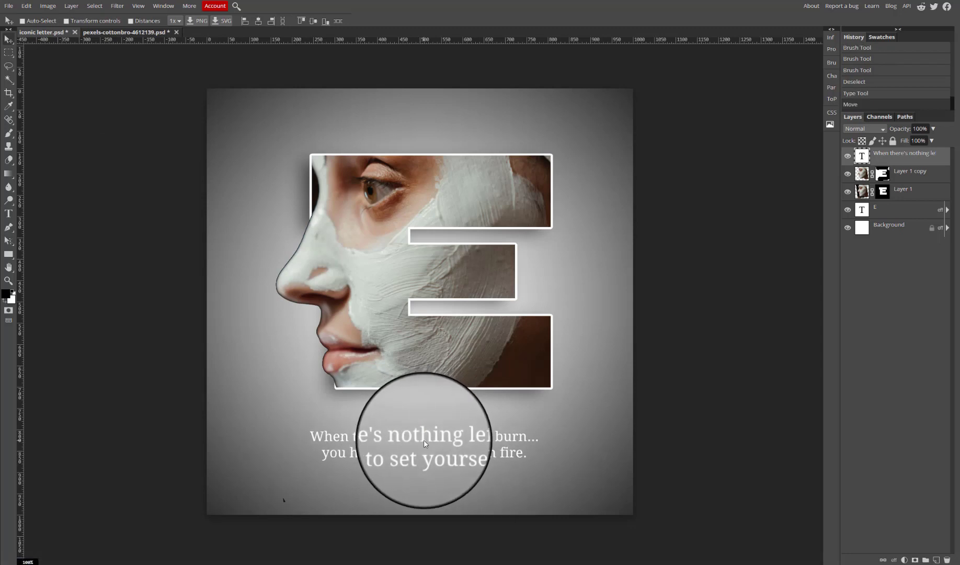
click(9, 214)
click(468, 440)
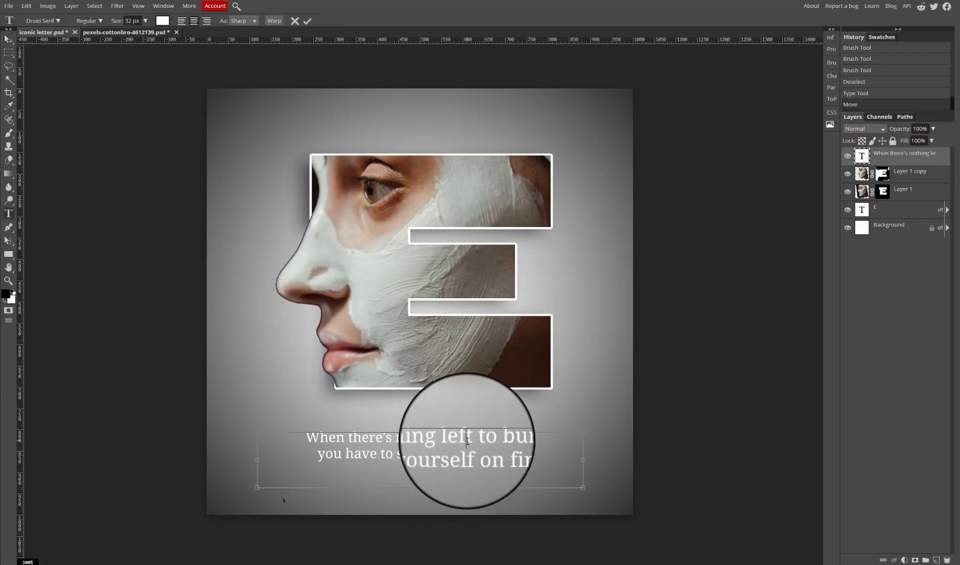
key(ctrl+a)
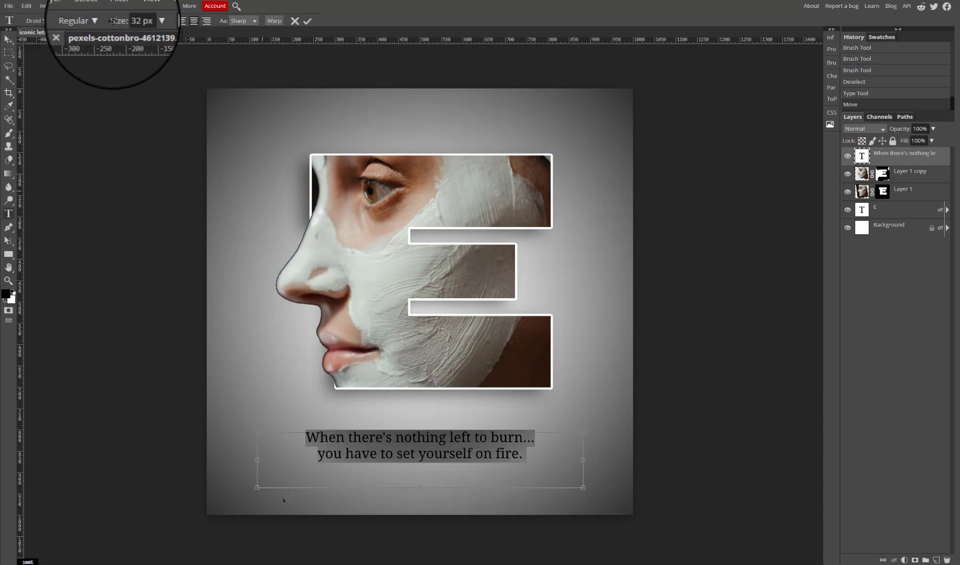
drag(113, 20, 99, 20)
click(945, 158)
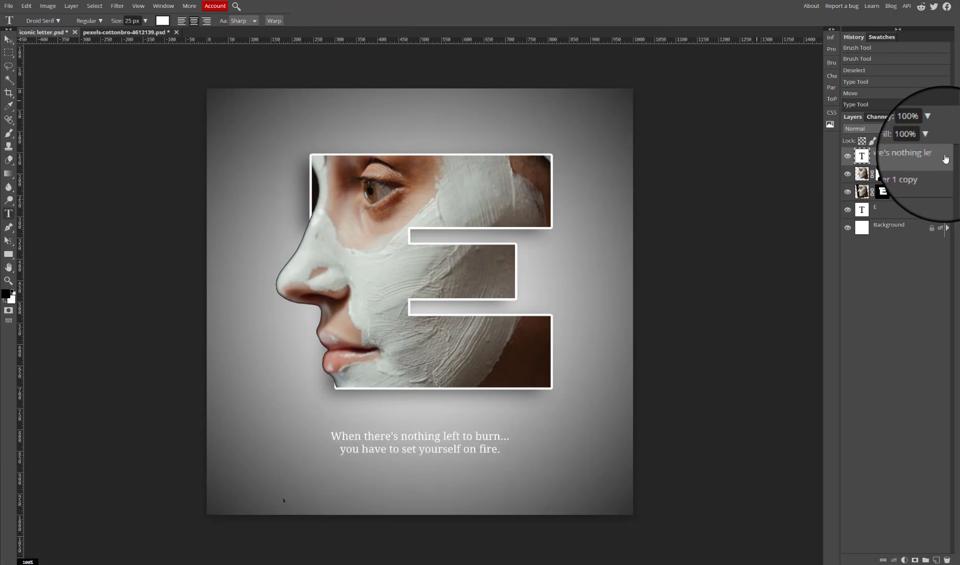
Apply a subtle drop shadow to the caption layer, reducing the shadow's distance and size.
click(898, 560)
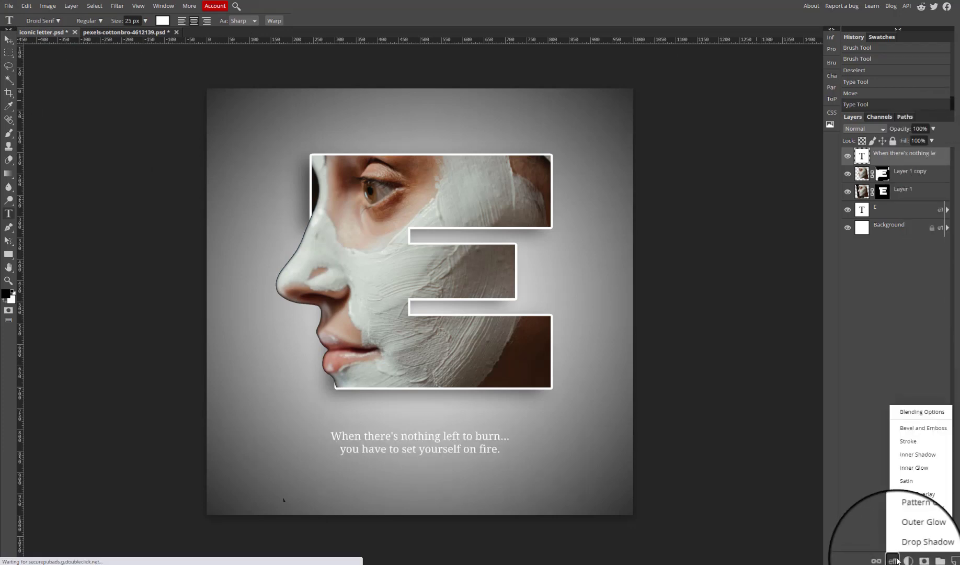
click(905, 548)
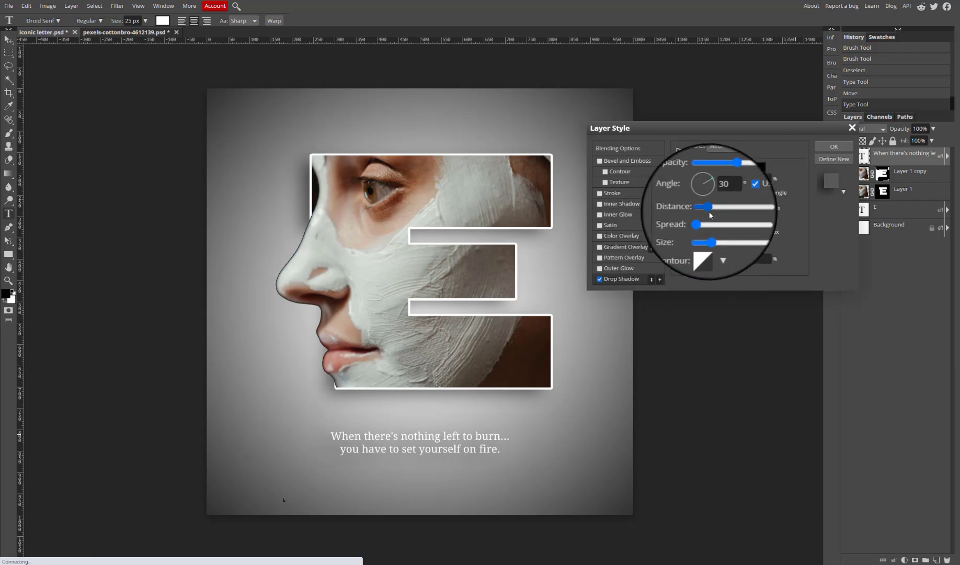
drag(711, 232, 704, 234)
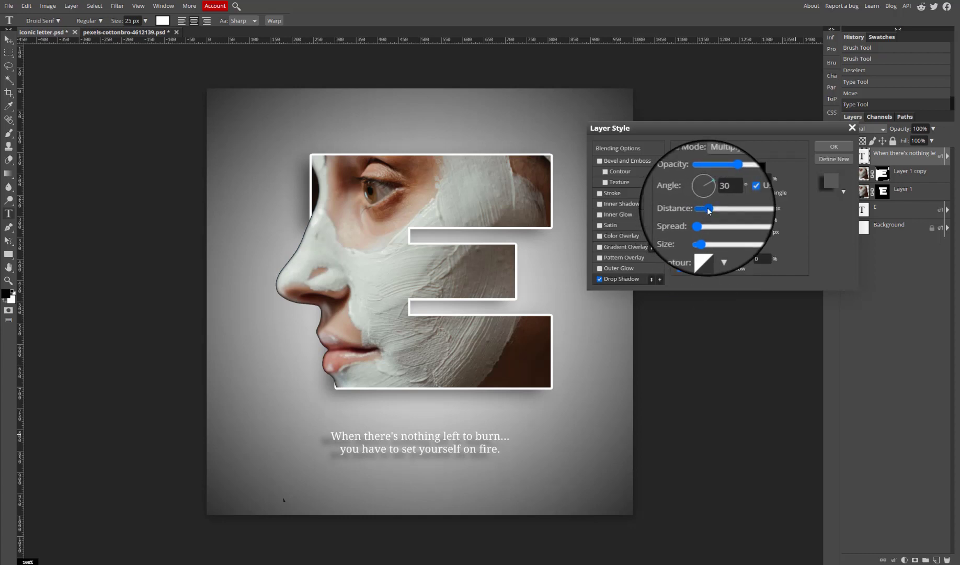
drag(707, 207, 704, 208)
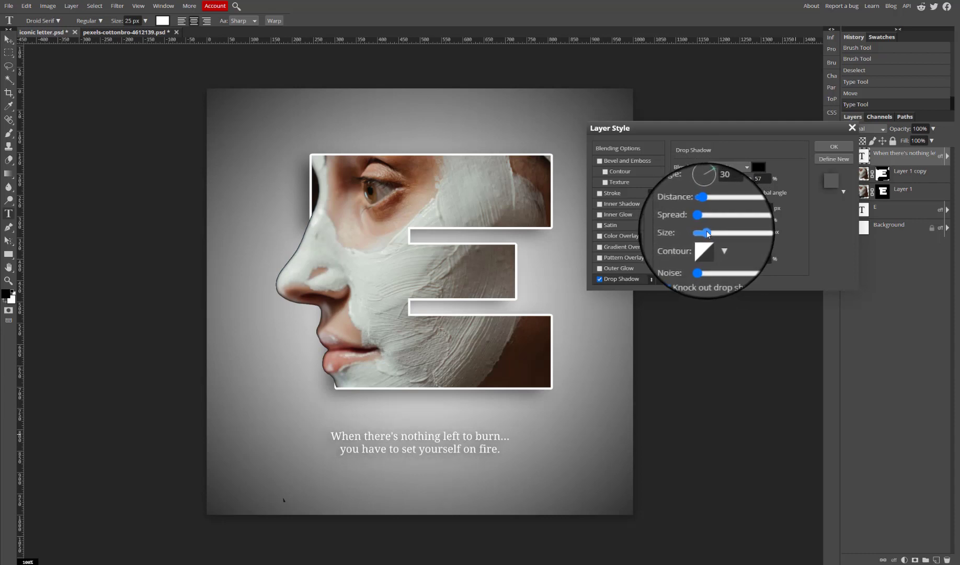
click(830, 147)
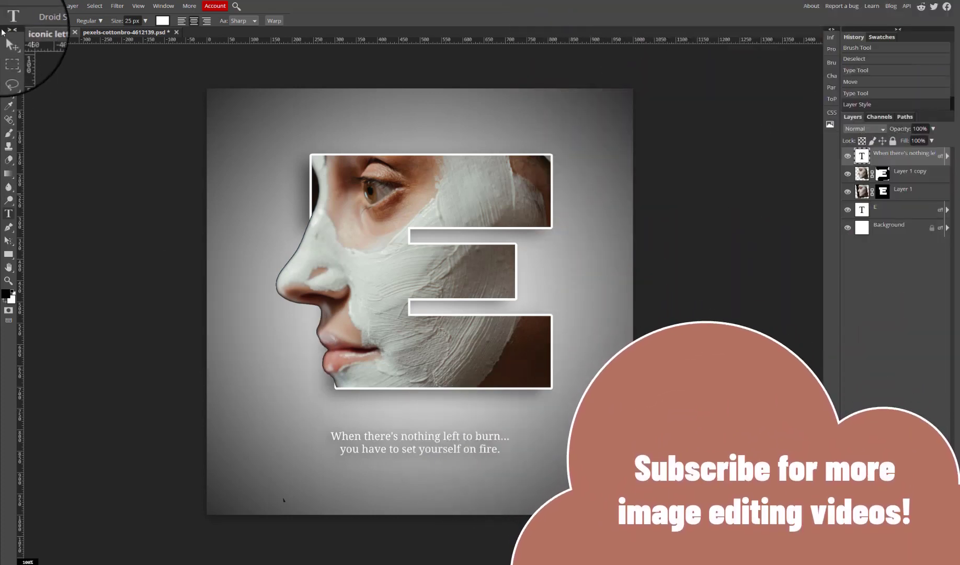
Bring up the export formats available for the finished letter design.
click(9, 7)
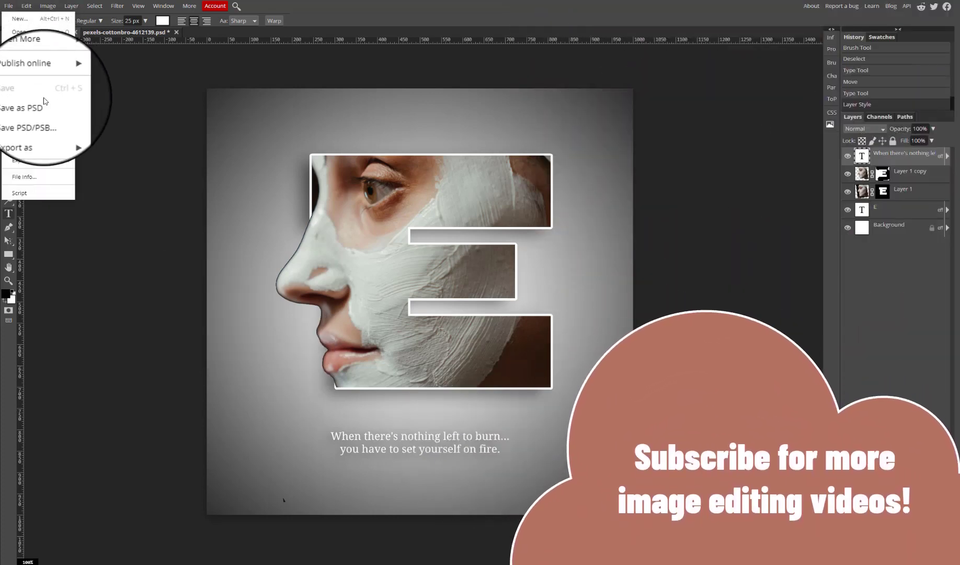
mouse_move(47, 130)
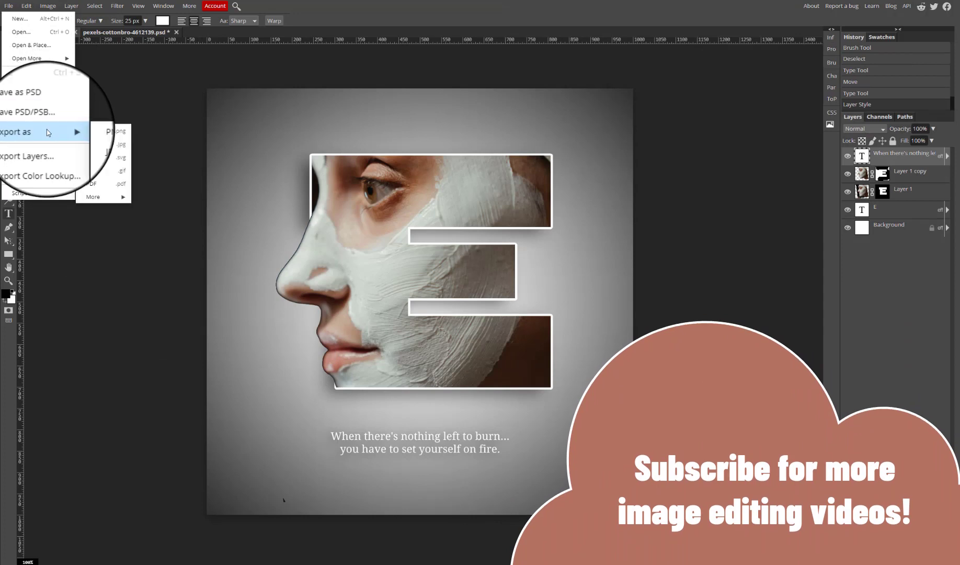